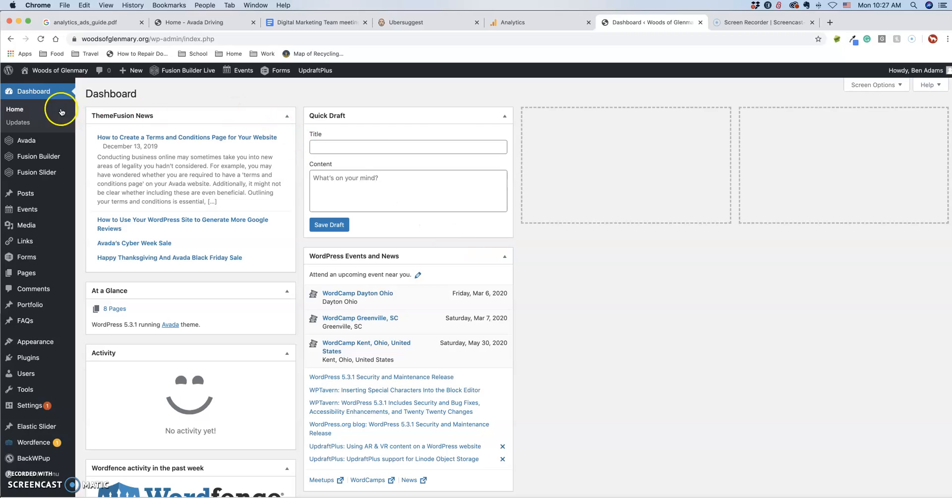
Open the Meeting Minutes page for editing from the list of all pages and show its Fusion Builder layout
mouse_move(28, 210)
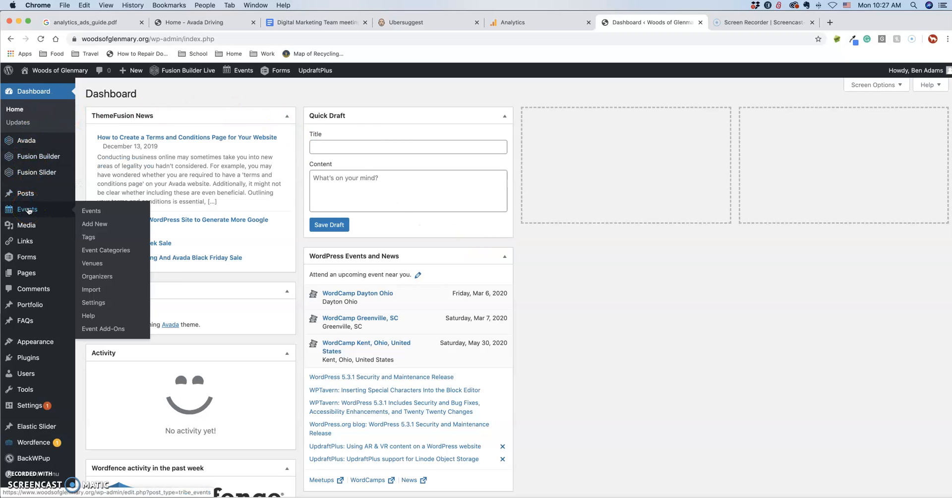
click(29, 141)
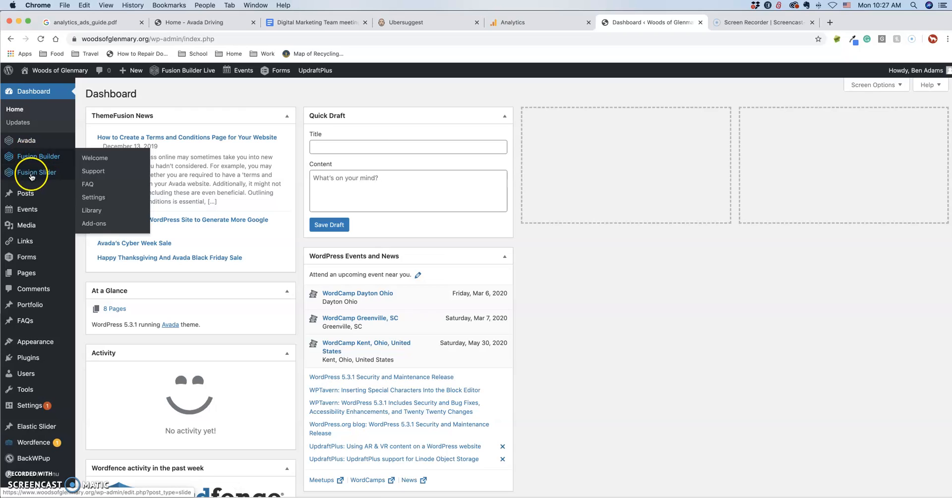
mouse_move(32, 181)
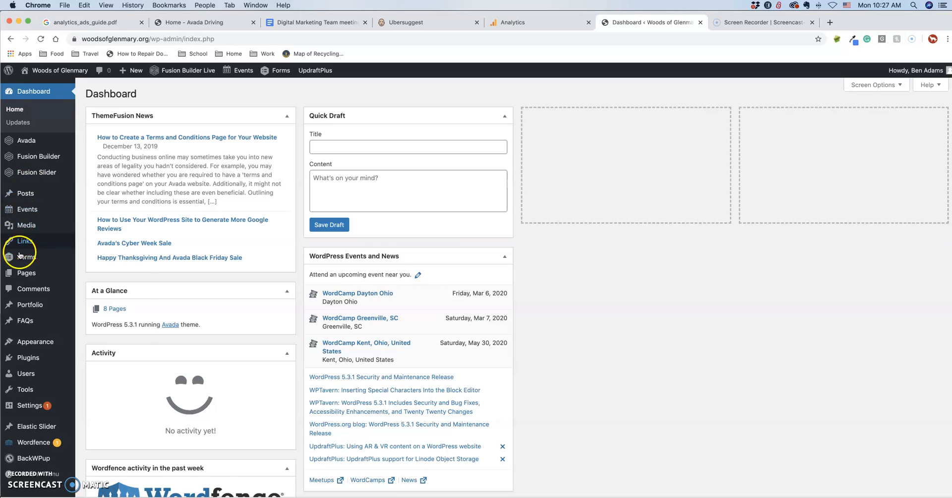
mouse_move(22, 271)
click(99, 276)
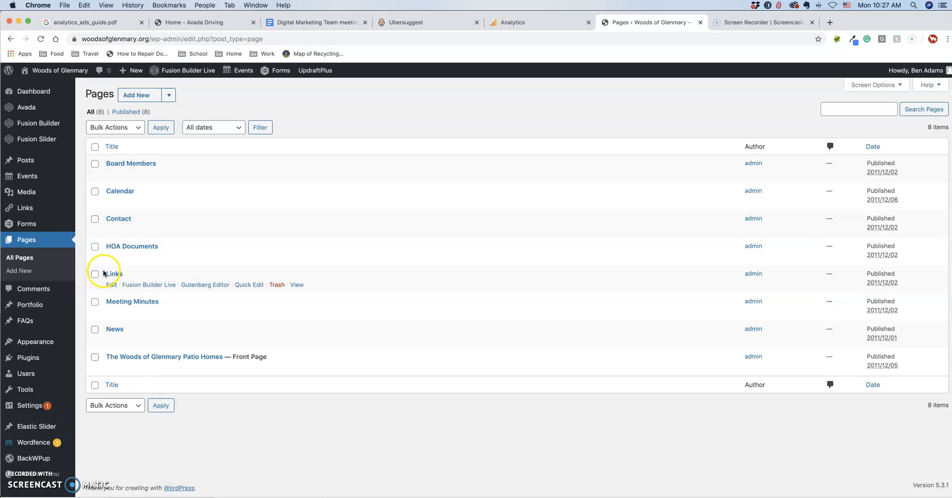
mouse_move(108, 260)
mouse_move(109, 314)
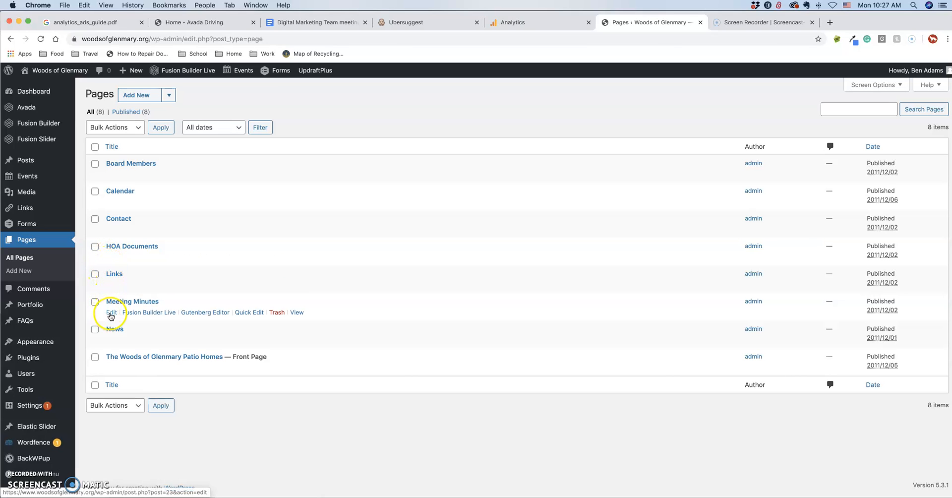
click(111, 313)
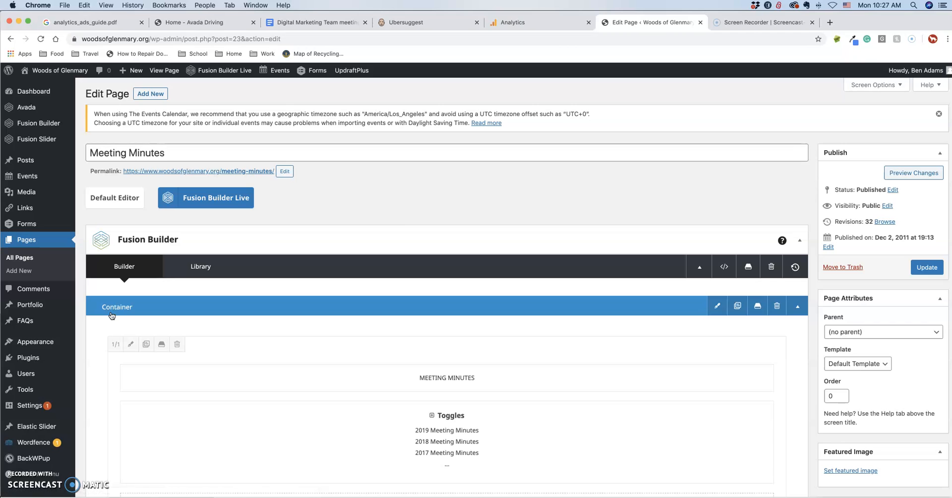
scroll(112, 316, down, 5)
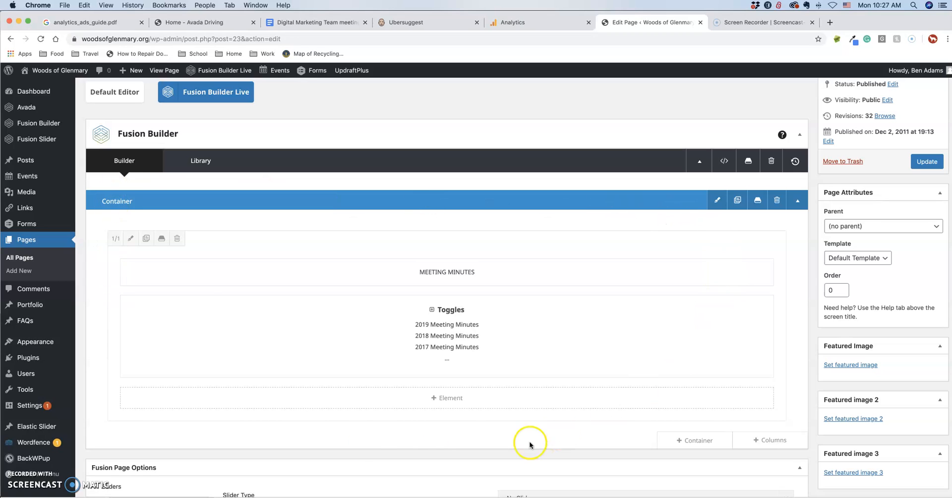
mouse_move(156, 333)
mouse_move(375, 274)
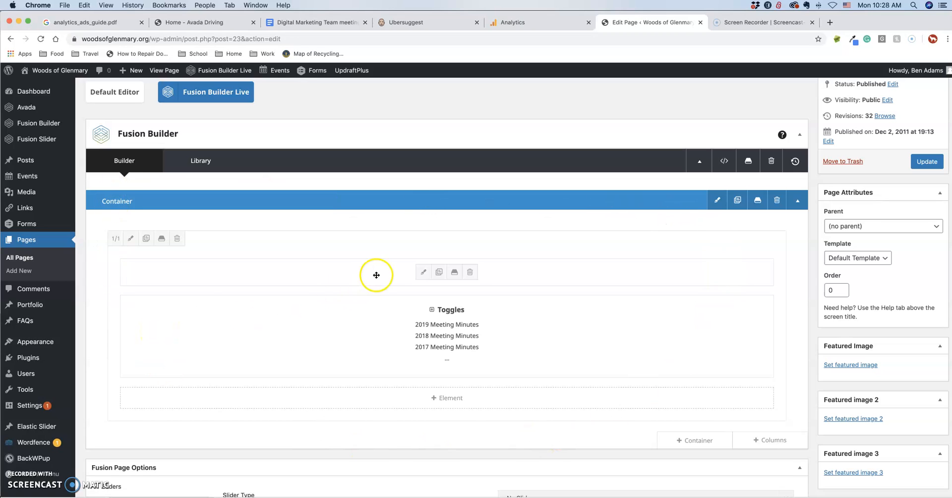
mouse_move(387, 315)
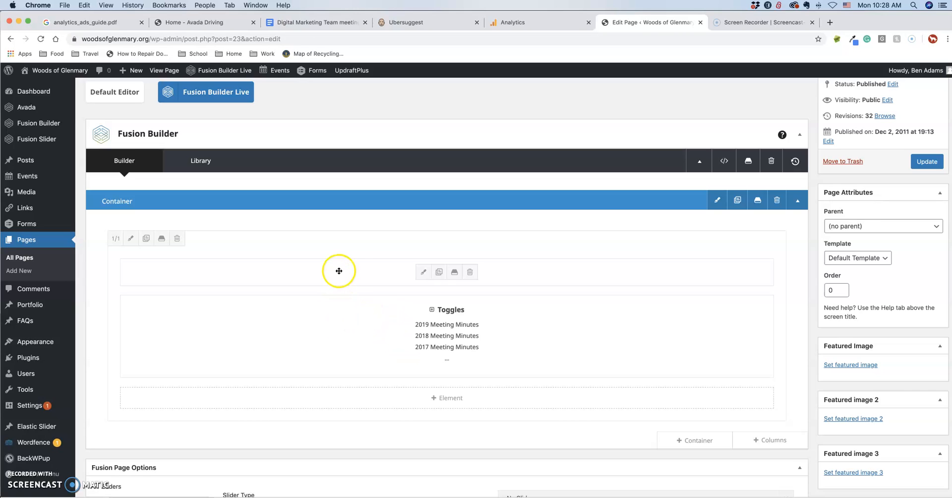
Open woodsofglenmary.org in a new browser tab and place that tab directly after the page editor's tab
click(830, 22)
text(woo)
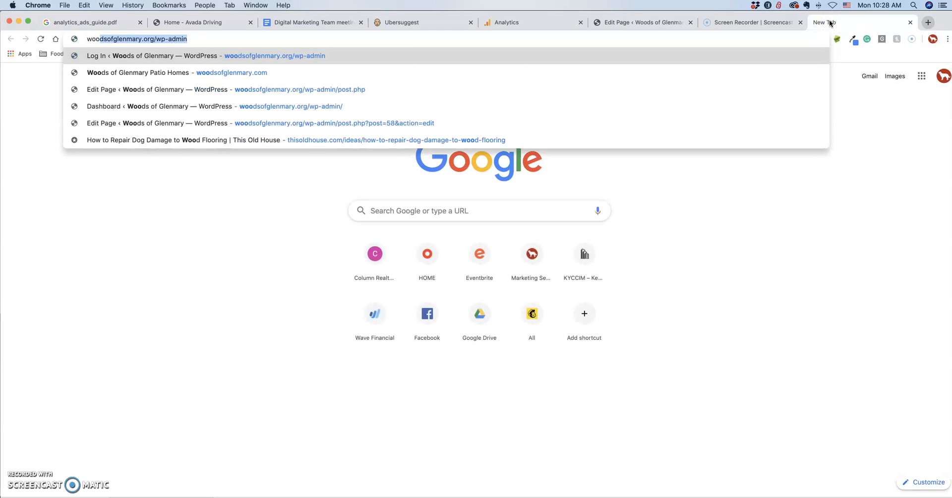
key(Right)
key(BackSpace)
key(BackSpace)
key(BackSpace)
key(BackSpace)
key(BackSpace)
key(BackSpace)
key(BackSpace)
key(BackSpace)
key(BackSpace)
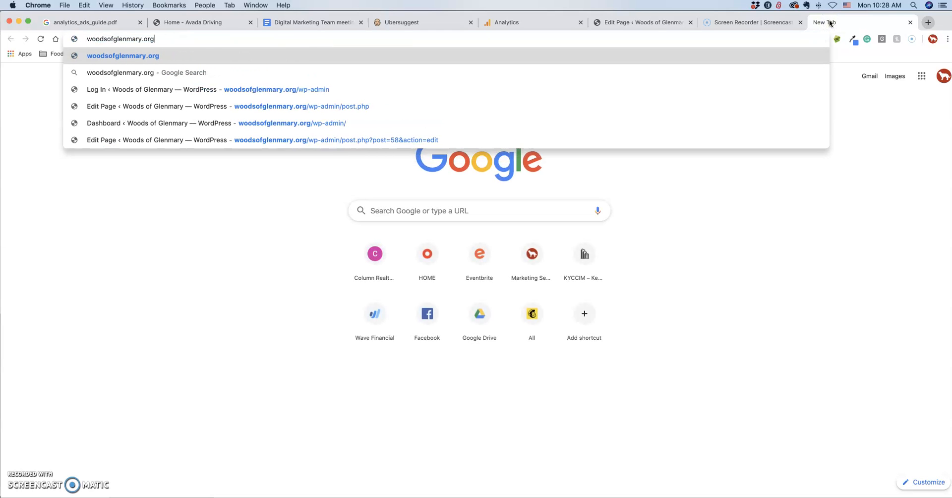
key(Return)
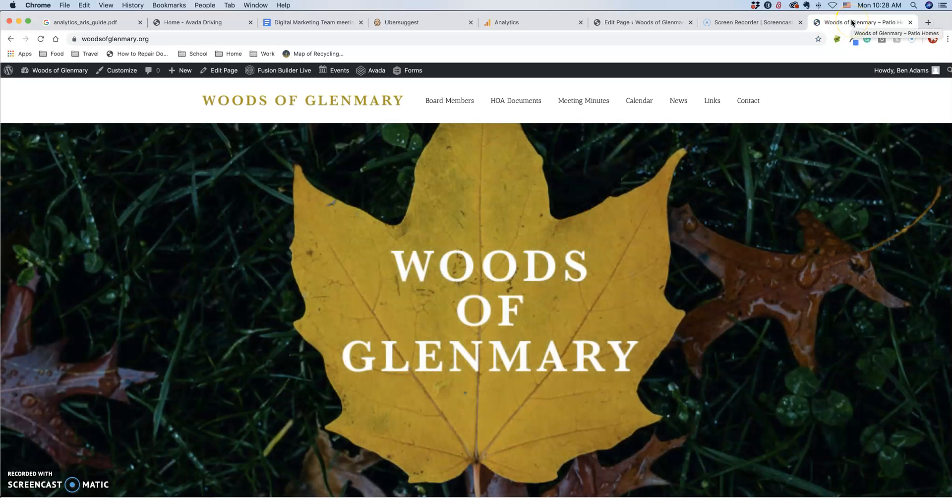
drag(852, 23, 752, 20)
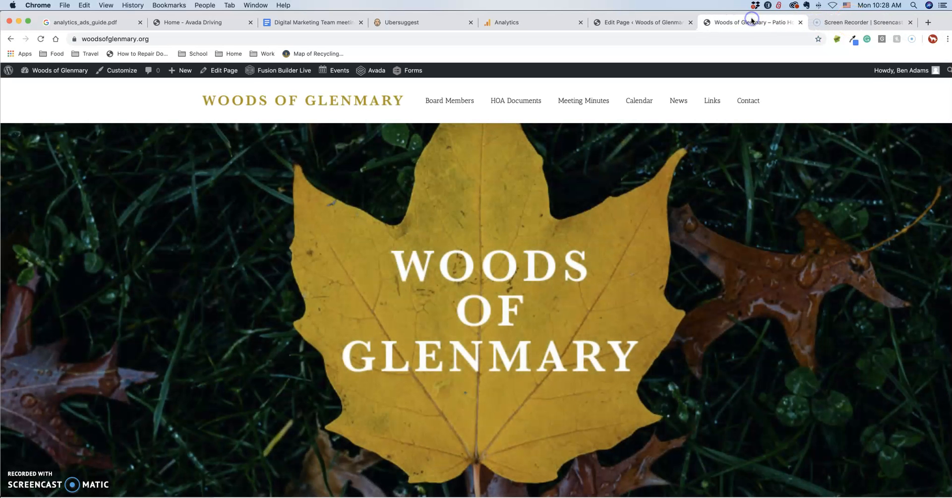
View the live Meeting Minutes page and examine the documents listed under its yearly toggles, such as 2019 and 2017
click(596, 102)
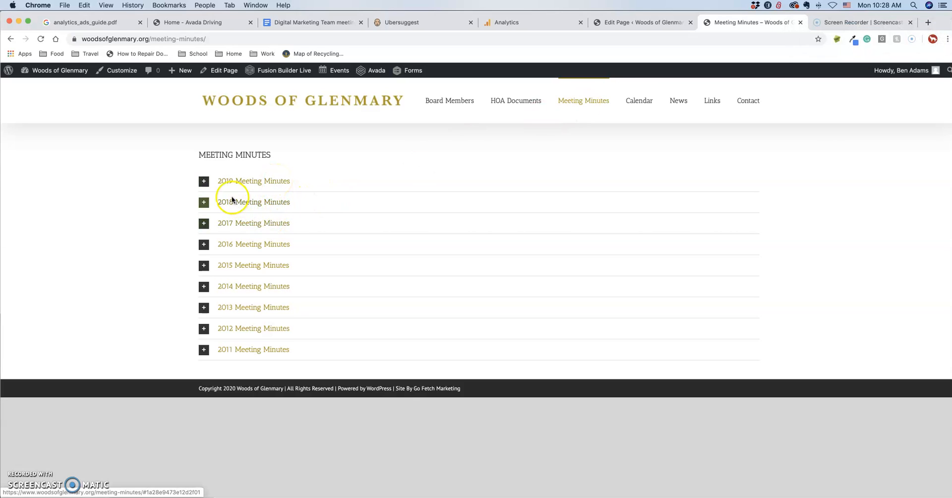
click(203, 183)
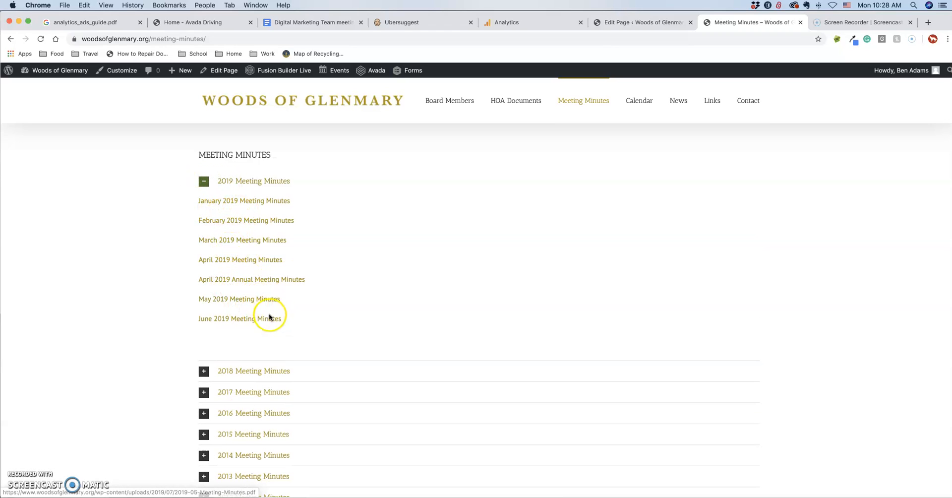
click(204, 372)
click(203, 410)
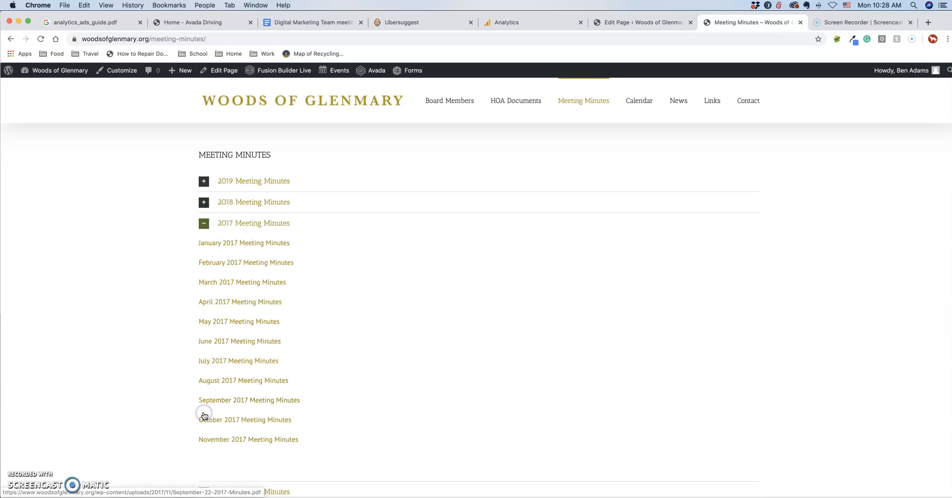
click(203, 223)
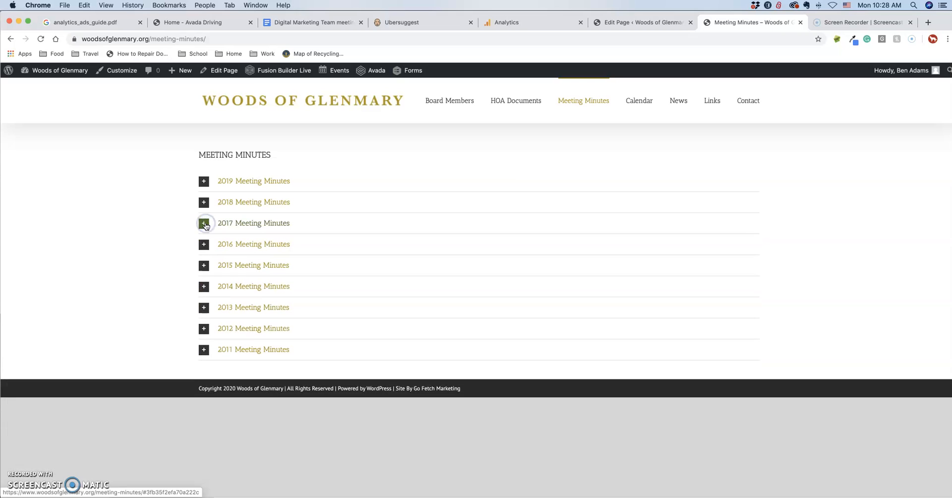
Return to the page editor and open the 2019 Meeting Minutes item of the Toggles element for editing
click(628, 23)
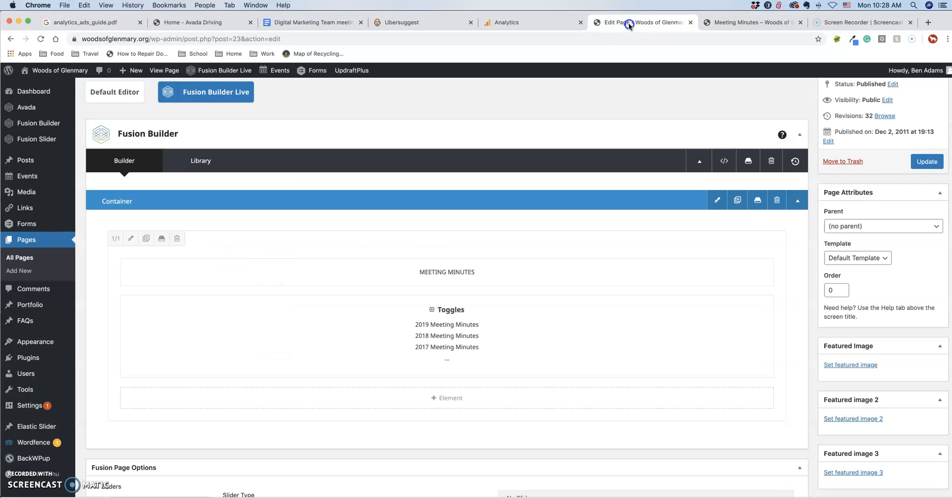
mouse_move(418, 348)
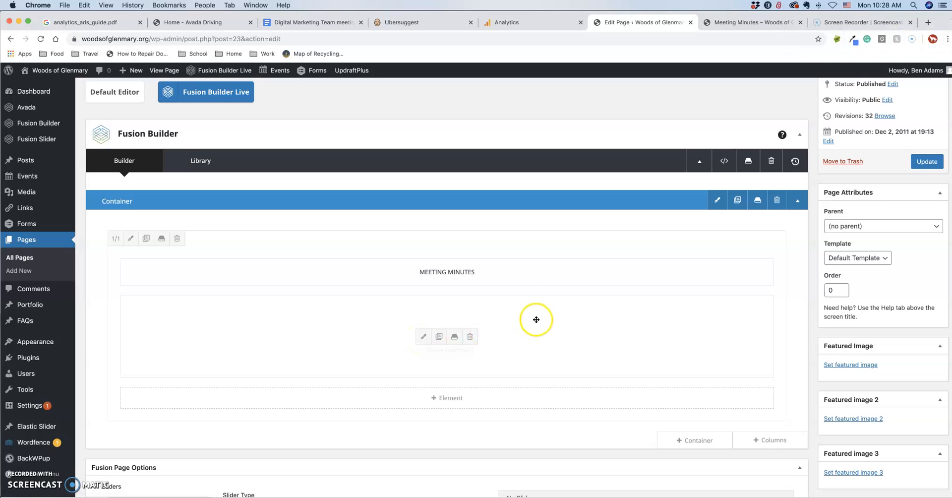
click(424, 339)
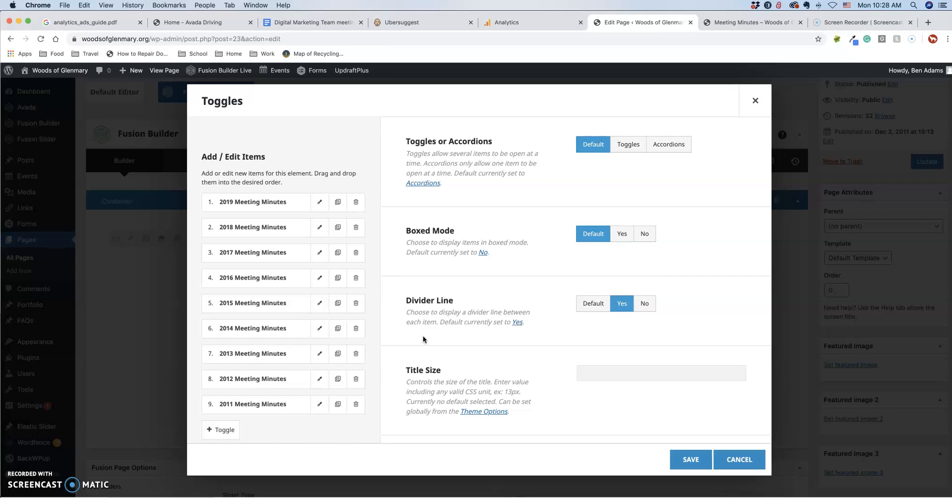
click(418, 291)
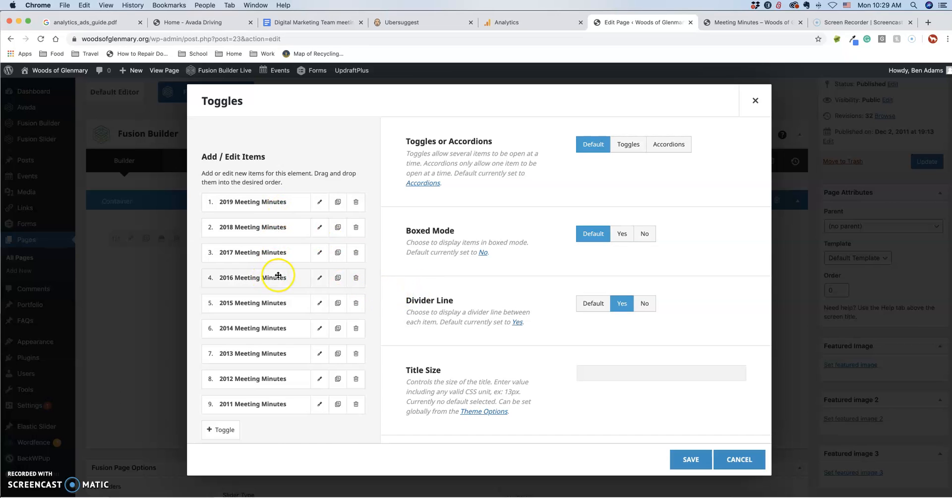
click(319, 201)
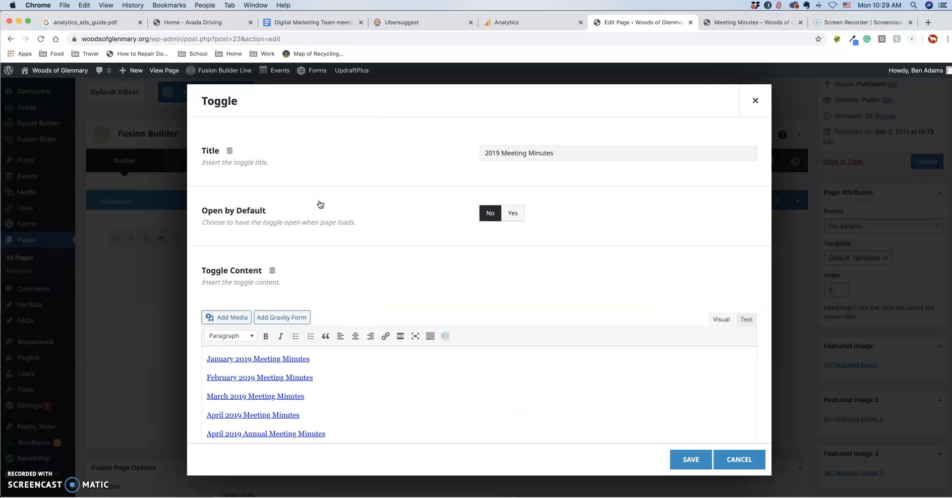
Insert the line "December 2019 Meeting Minutes" above the January 2019 entry in the toggle content
scroll(326, 270, down, 3)
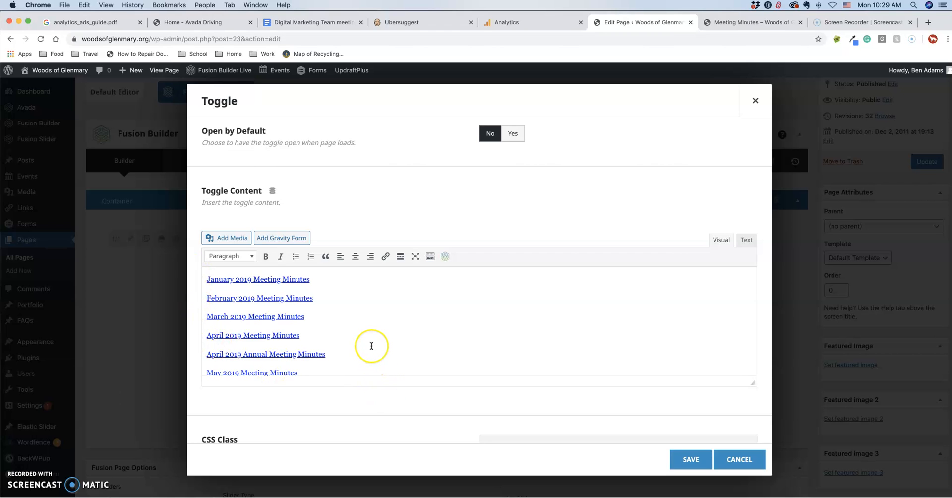
scroll(372, 346, up, 1)
scroll(372, 346, down, 3)
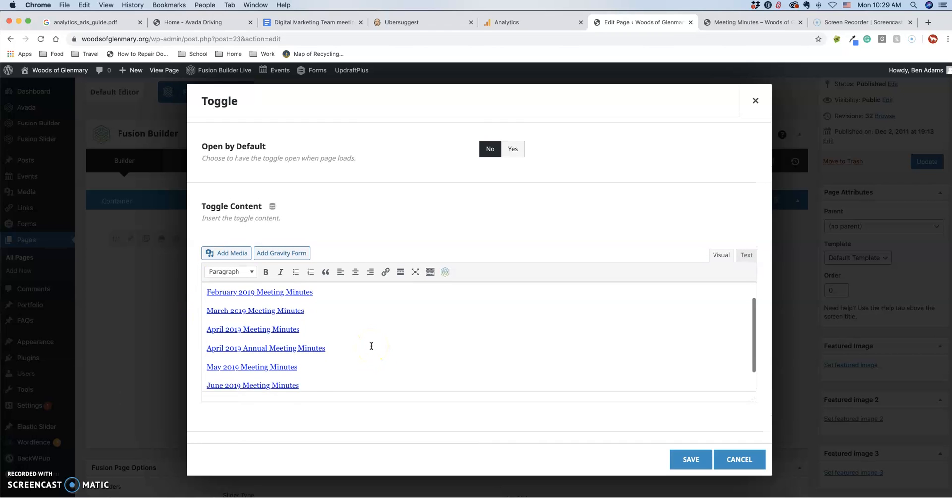
scroll(371, 346, up, 3)
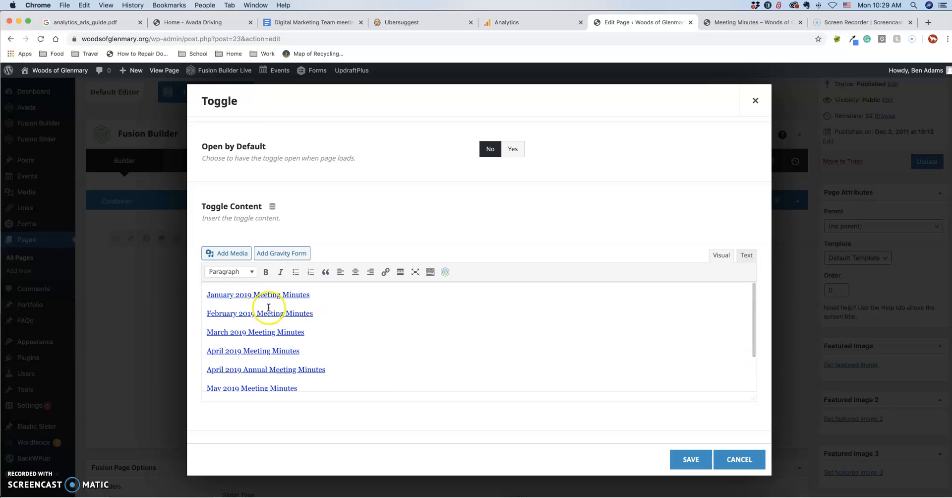
triple_click(205, 292)
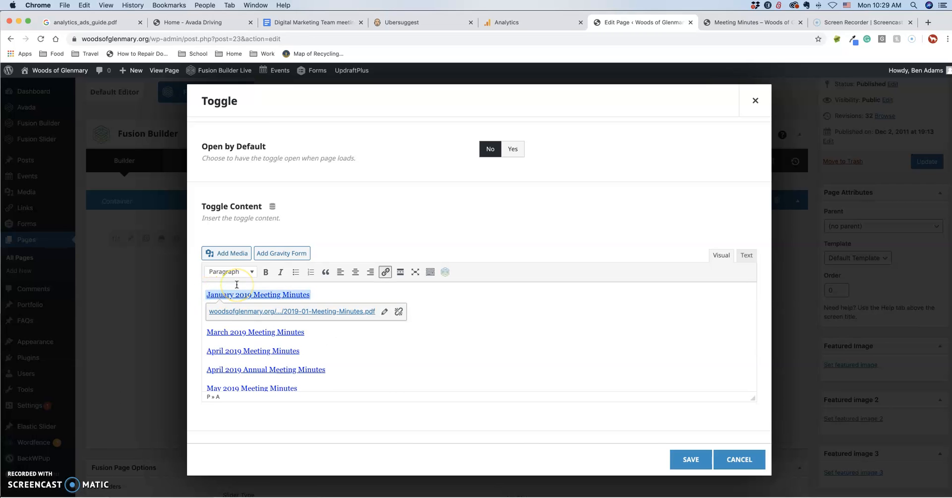
key(Return)
key(Up)
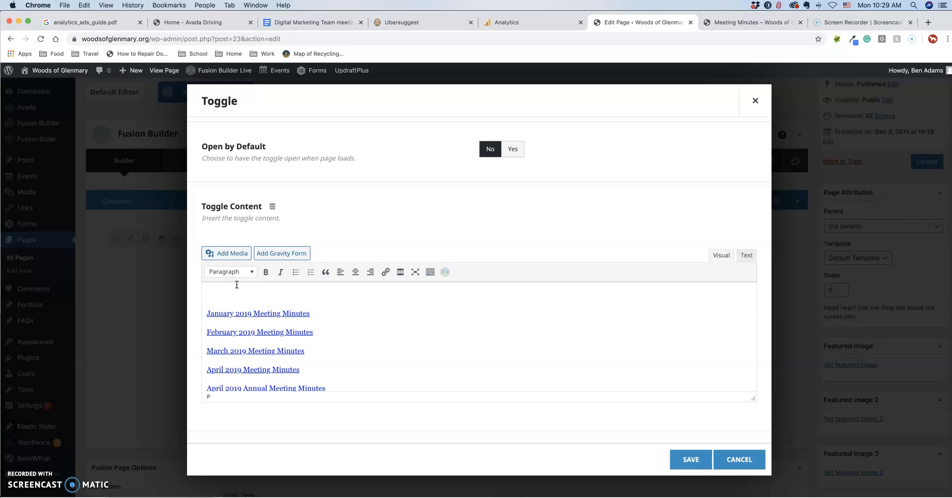
text(December 2019 Meeting Minutes)
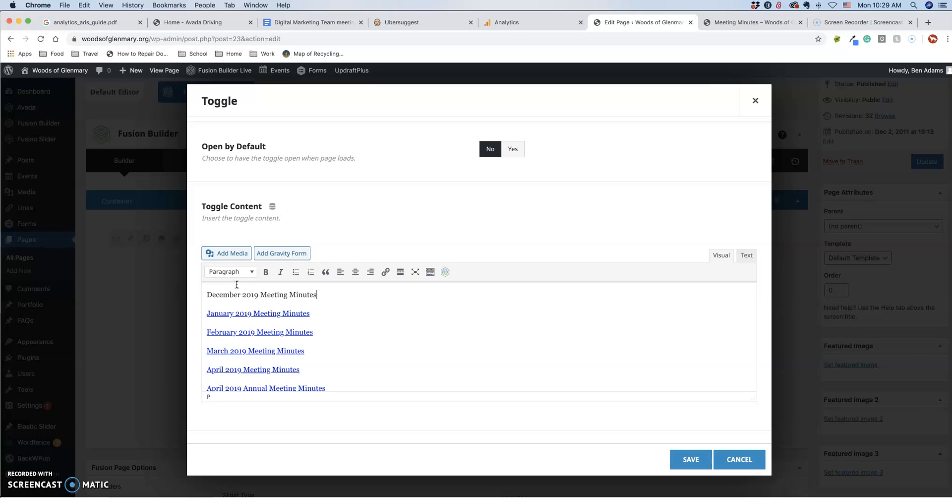
scroll(346, 333, down, 3)
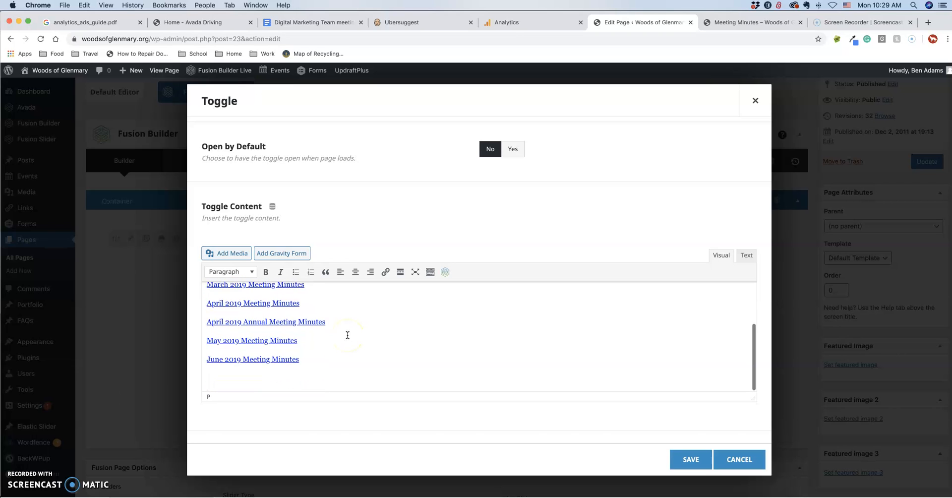
scroll(347, 334, up, 3)
click(321, 295)
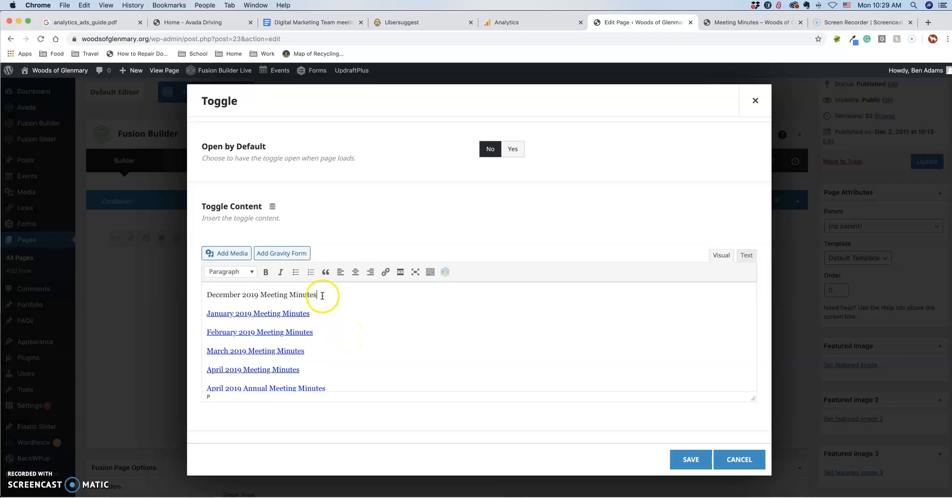
drag(322, 295, 203, 294)
click(386, 273)
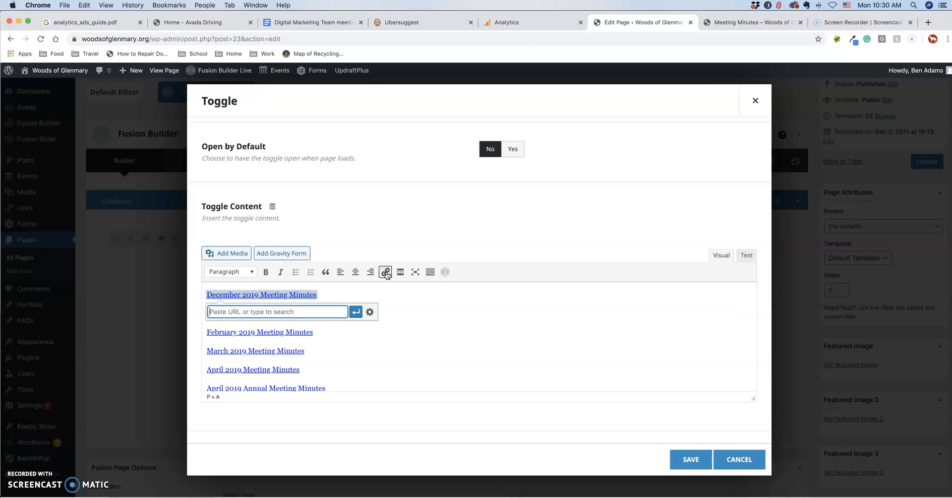
text(ht)
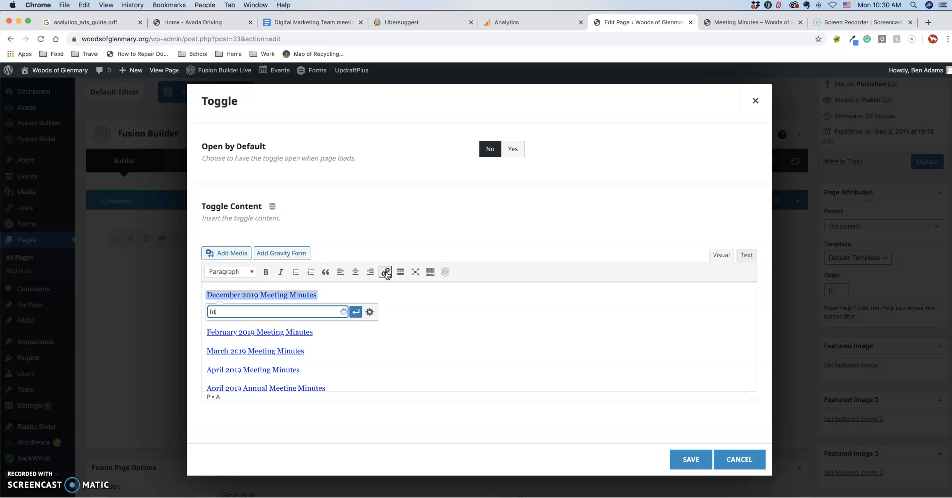
text(tps://gofetchmarketing.com)
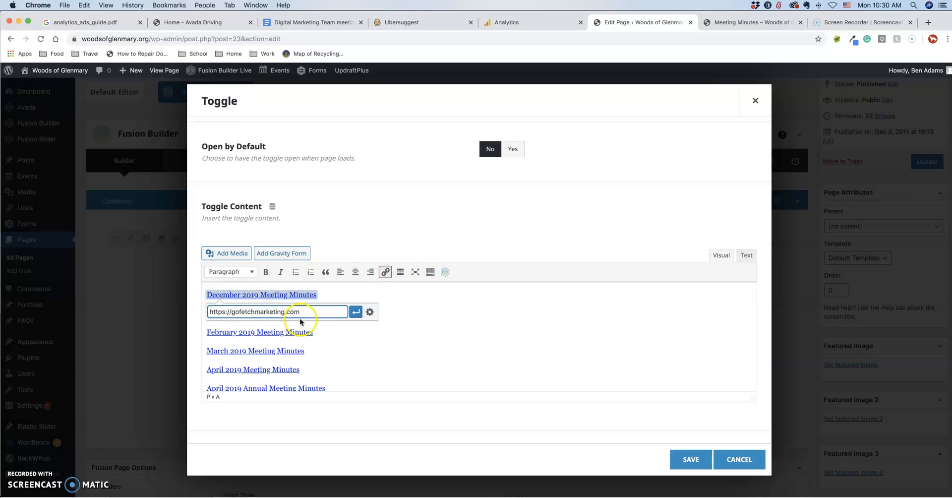
click(354, 310)
click(352, 310)
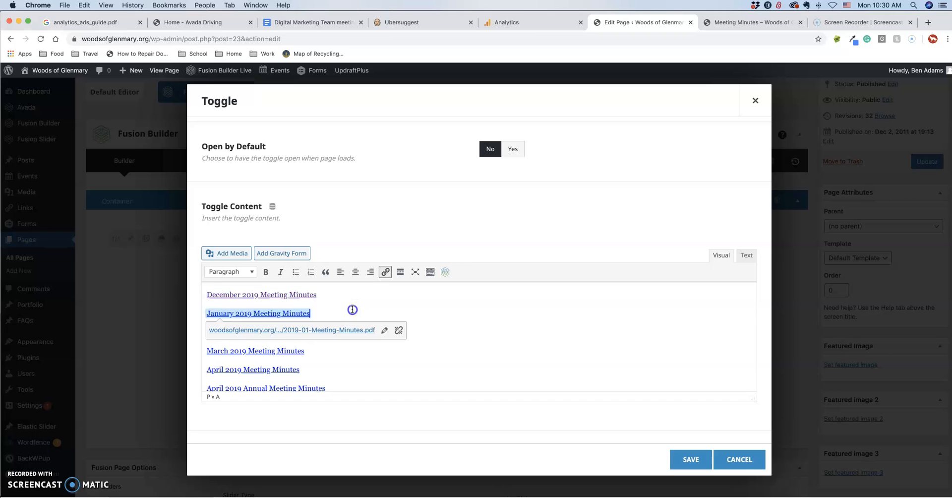
click(336, 298)
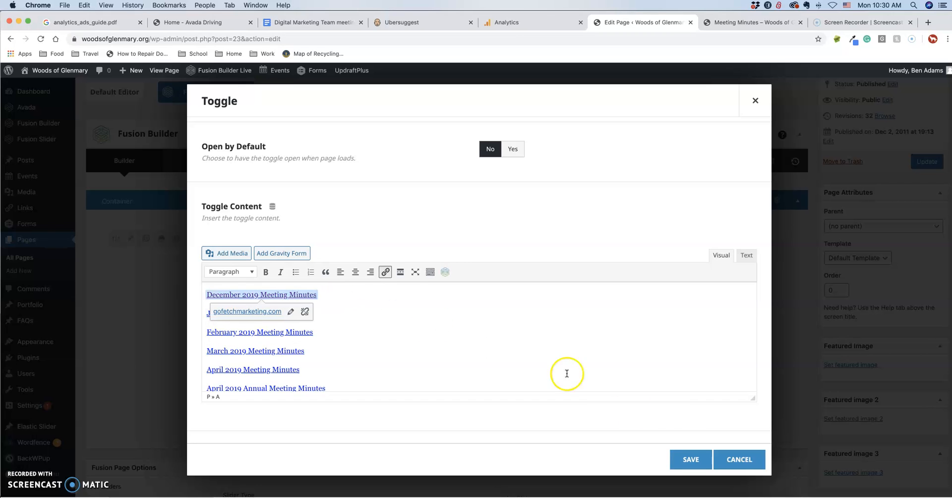
Save the 2019 Meeting Minutes item and the Toggles element, and update the page
click(688, 461)
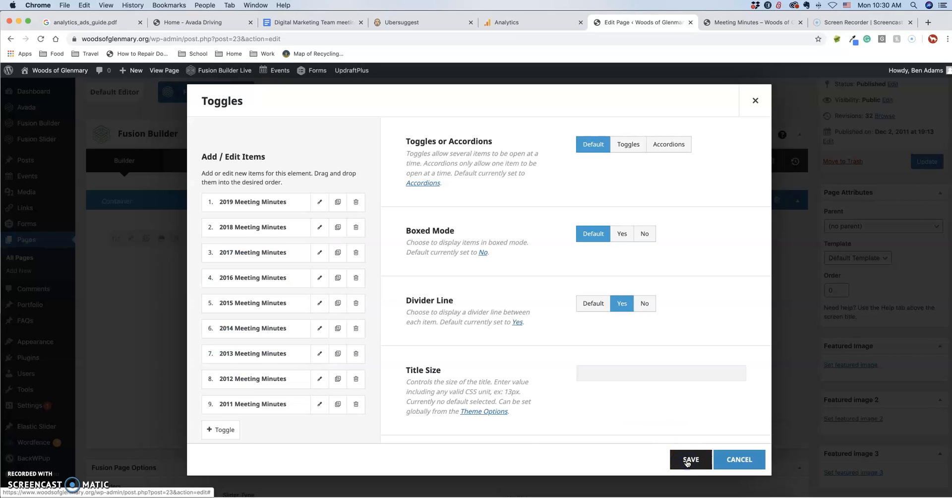
click(689, 460)
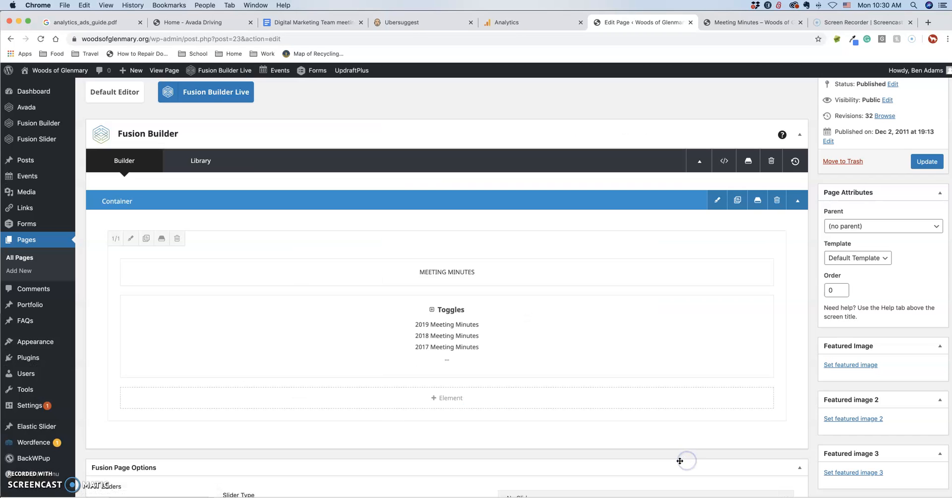
click(920, 167)
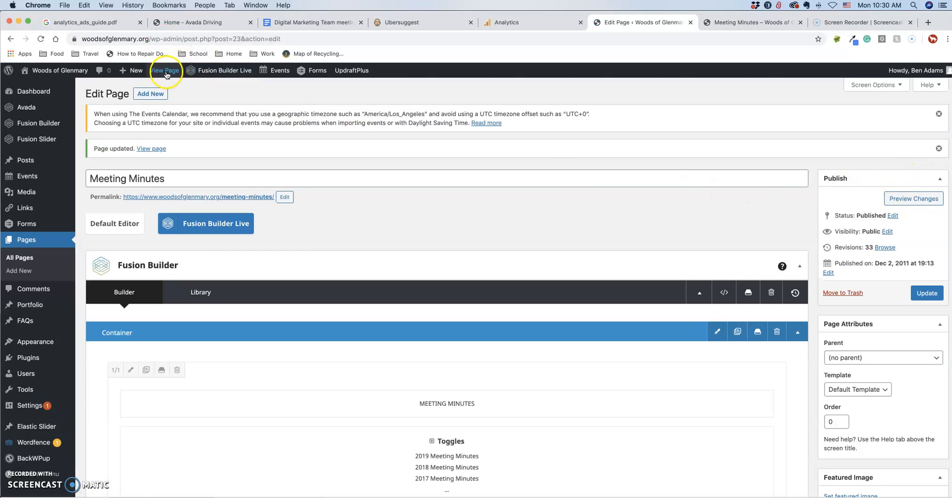
Reload the live Meeting Minutes page and check the entries listed under the 2019 toggle
click(764, 23)
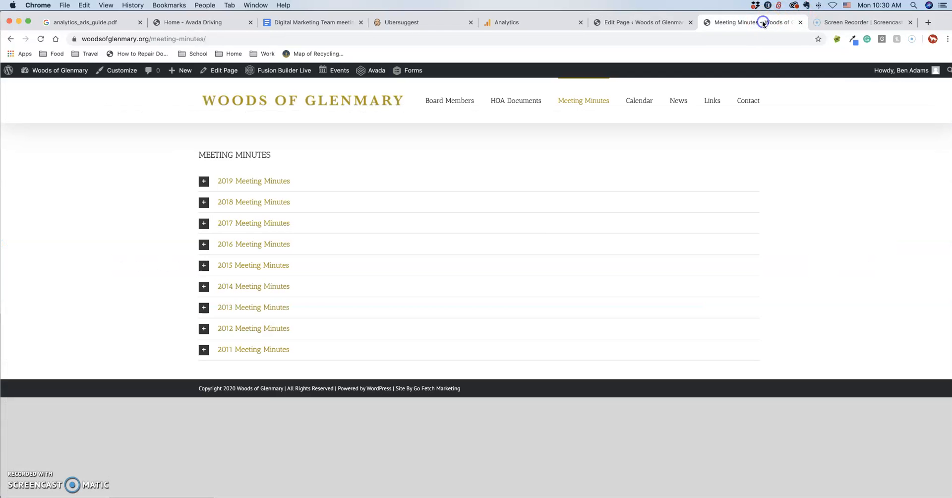
click(40, 39)
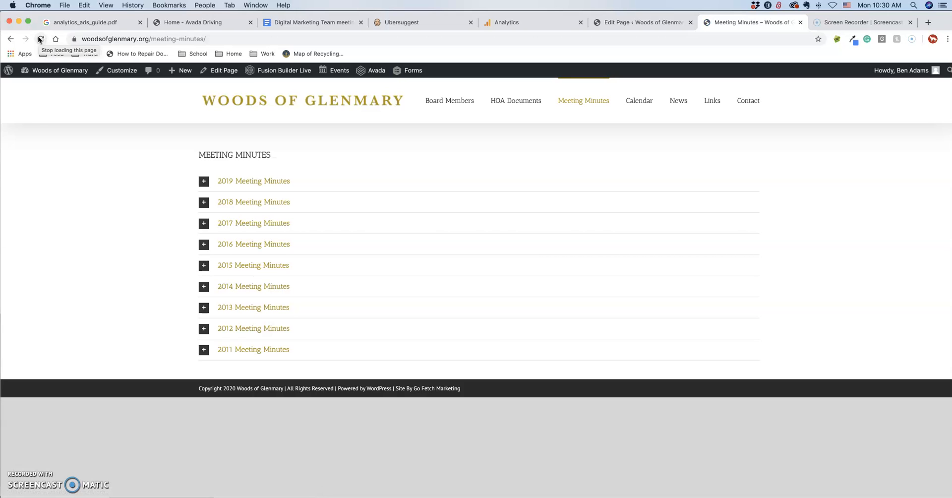
click(41, 39)
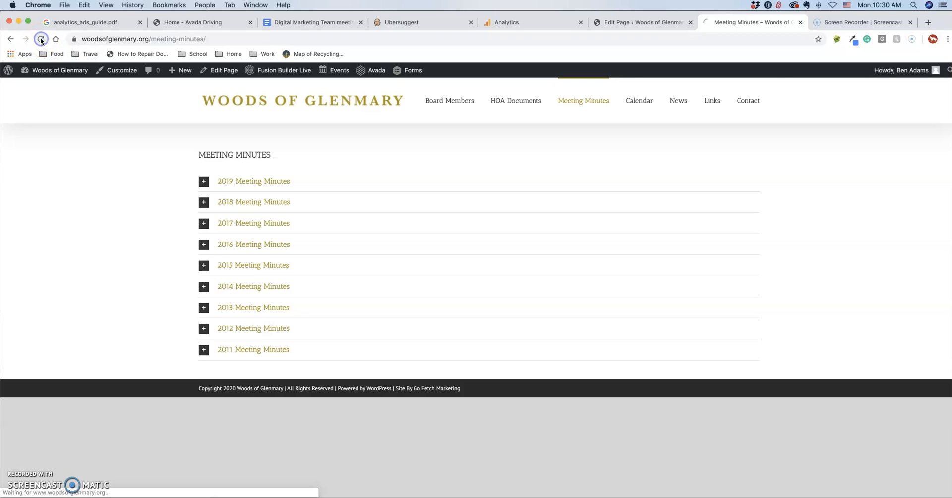
click(204, 185)
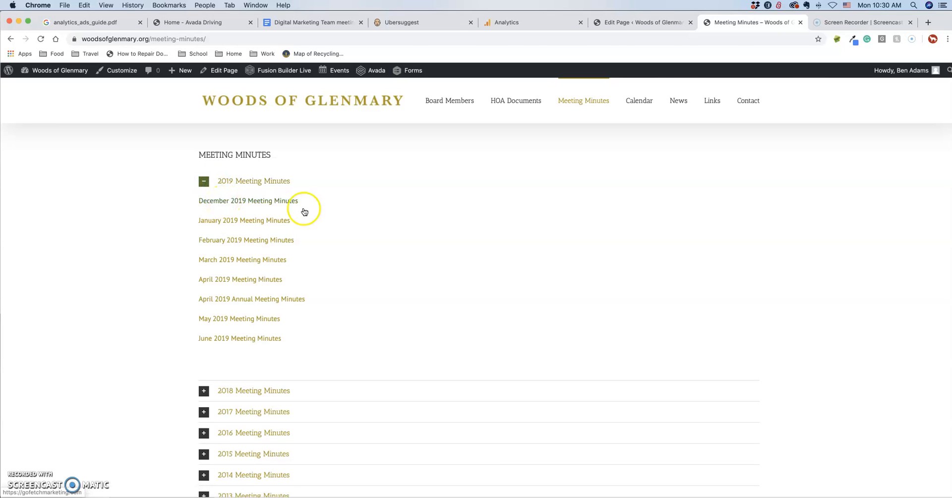
Reopen the 2019 Meeting Minutes item in the page editor and delete its "December 2019 Meeting Minutes" line
click(653, 24)
click(424, 468)
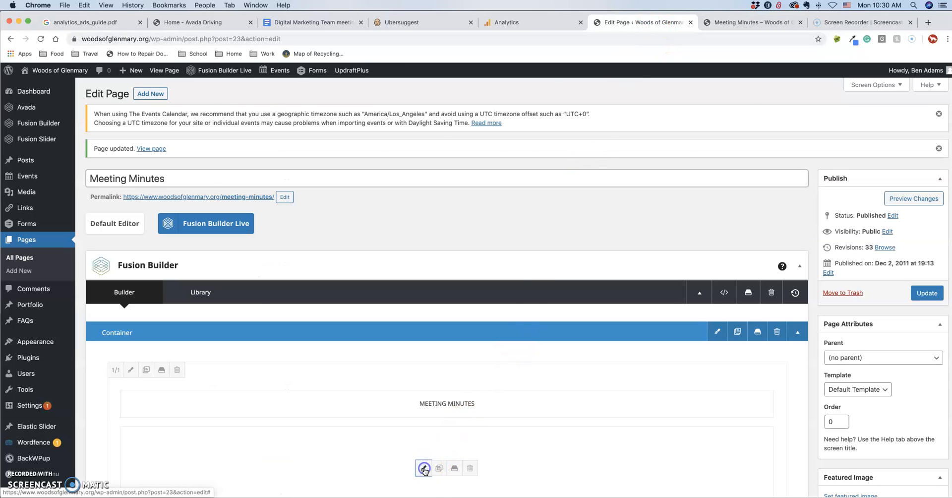
click(320, 203)
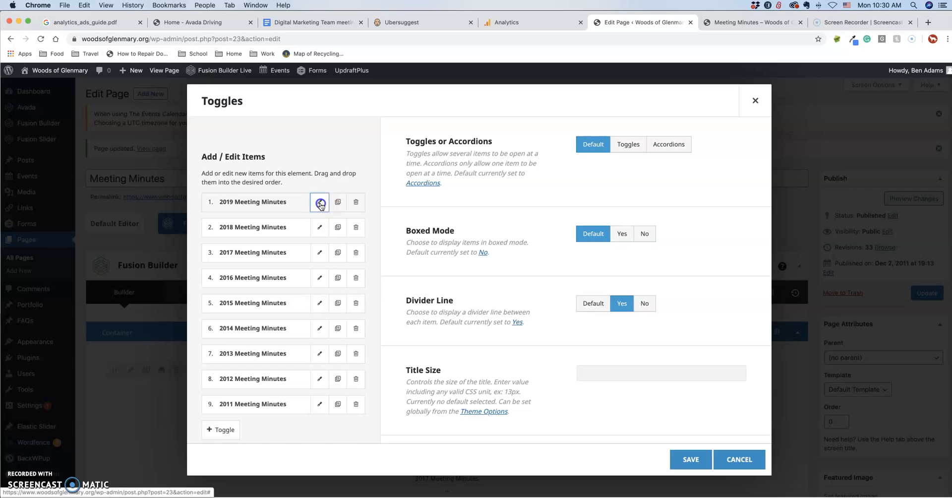
drag(344, 361, 186, 356)
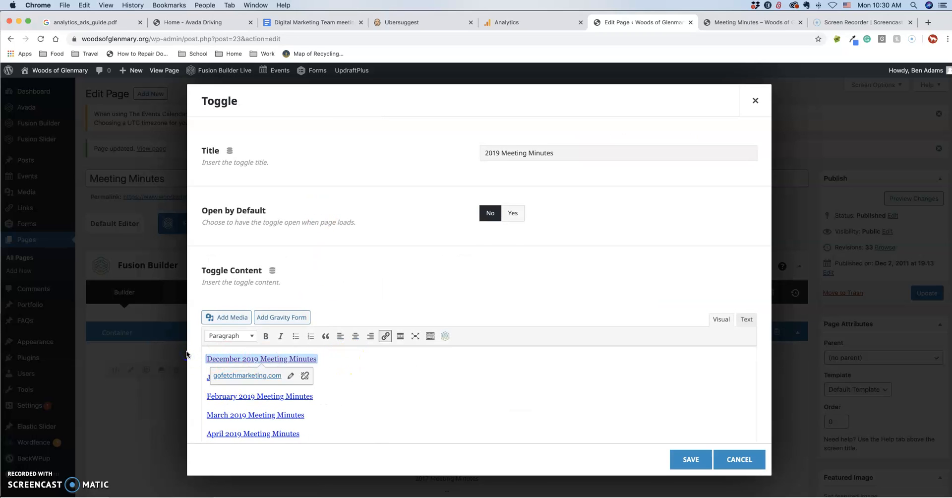
key(Left)
drag(320, 359, 203, 355)
text(s)
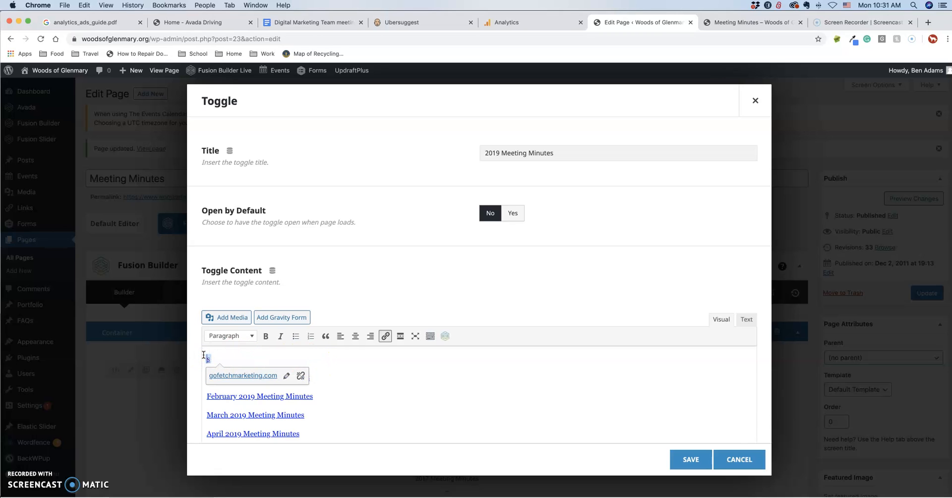
key(Right)
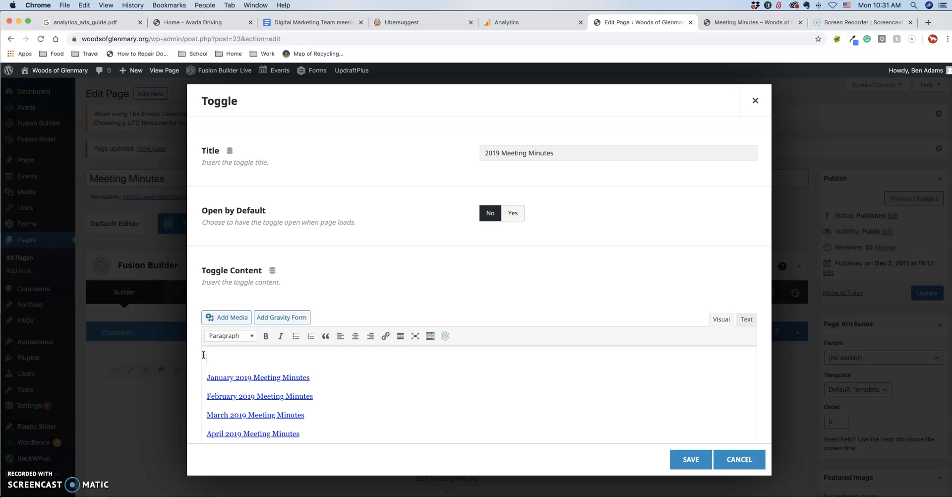
key(Down)
key(Left)
key(BackSpace)
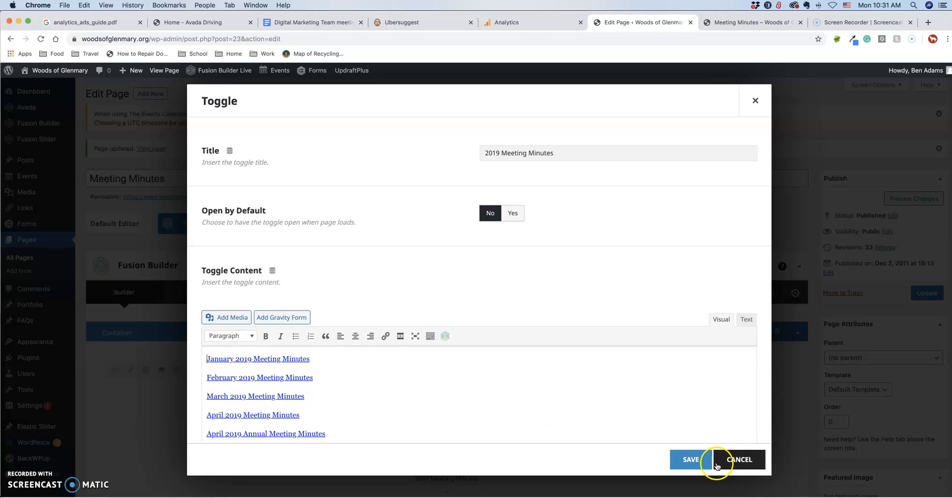
Save the edited 2019 toggle with its Toggles element and update the Meeting Minutes page
click(699, 465)
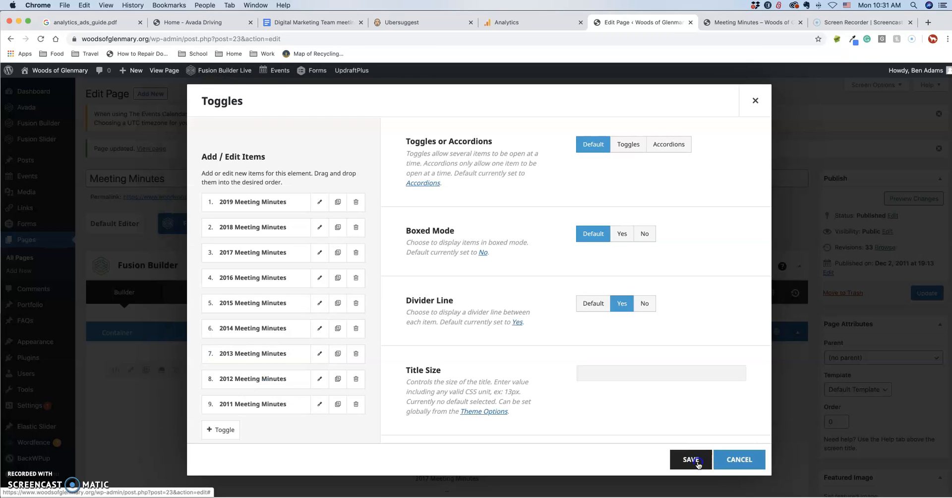
click(699, 465)
click(920, 292)
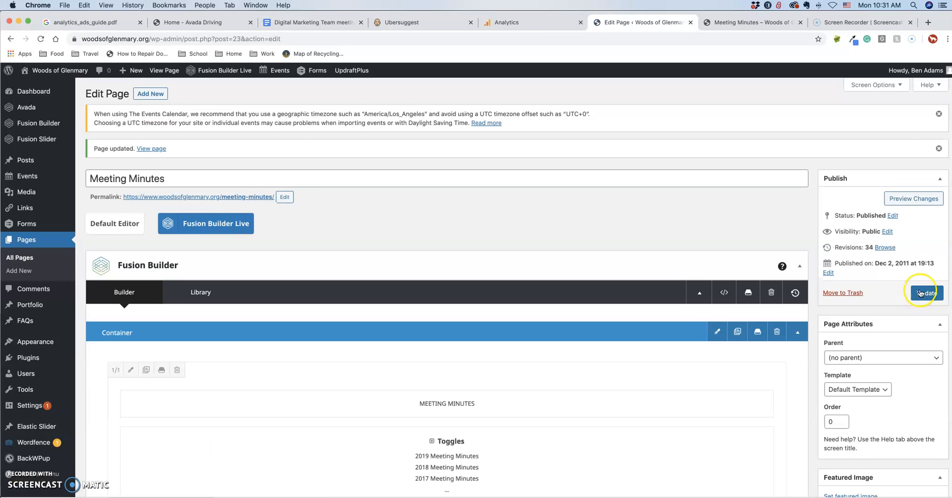
View the live News page and look into the Newsletters 2019 and 2018 toggles
click(734, 22)
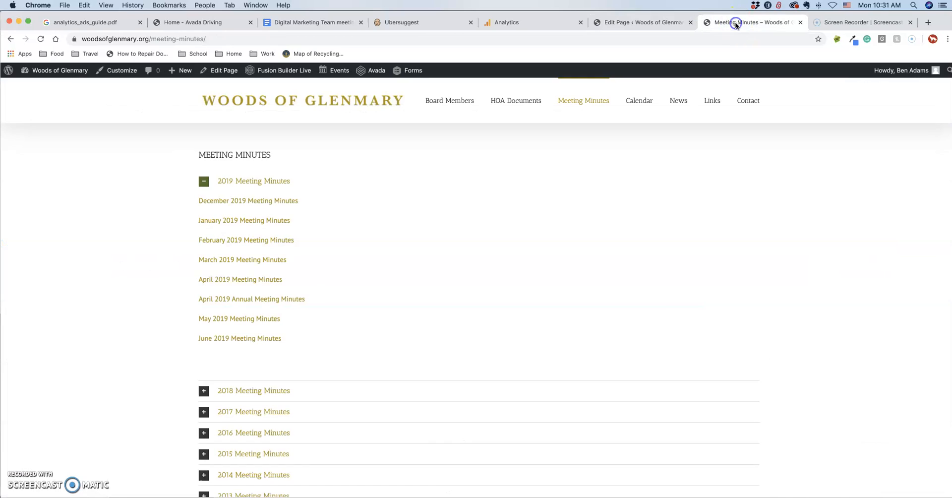
click(677, 103)
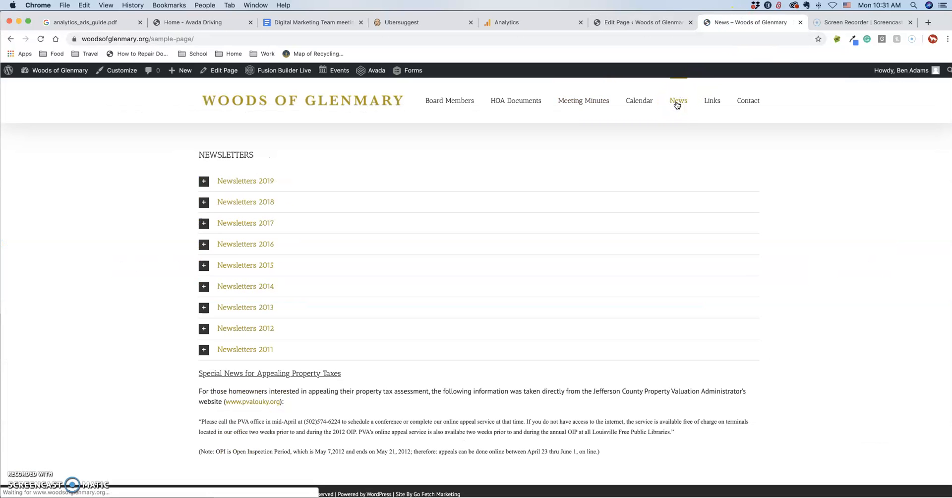
click(203, 180)
click(203, 181)
click(208, 206)
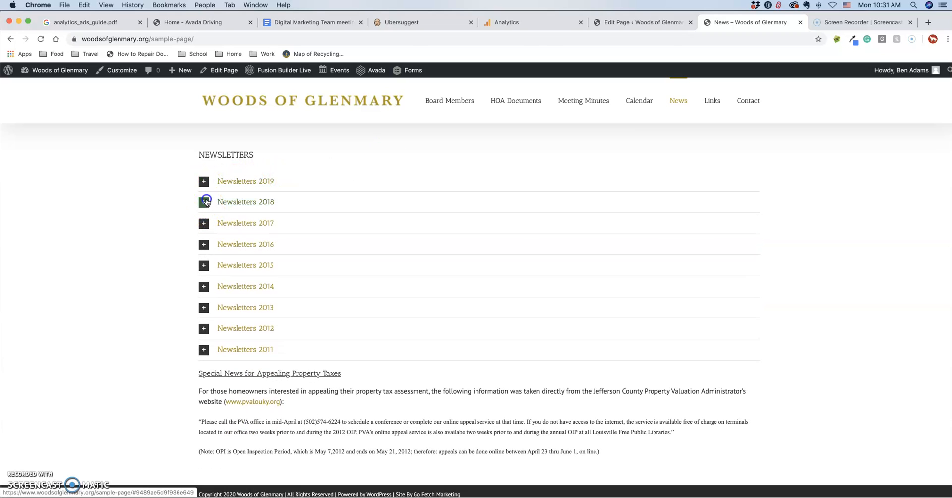
click(208, 206)
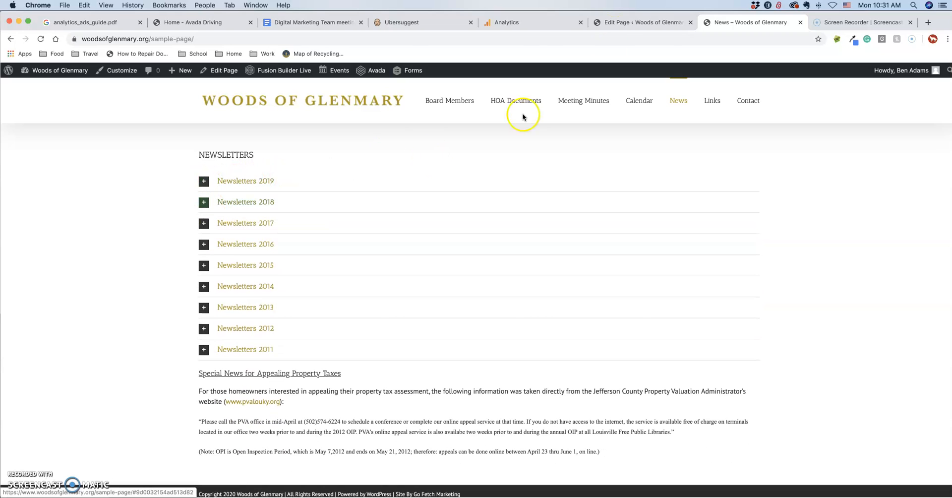
Open the News page for editing and bring up the Newsletters 2019 item of its Toggles element
click(615, 22)
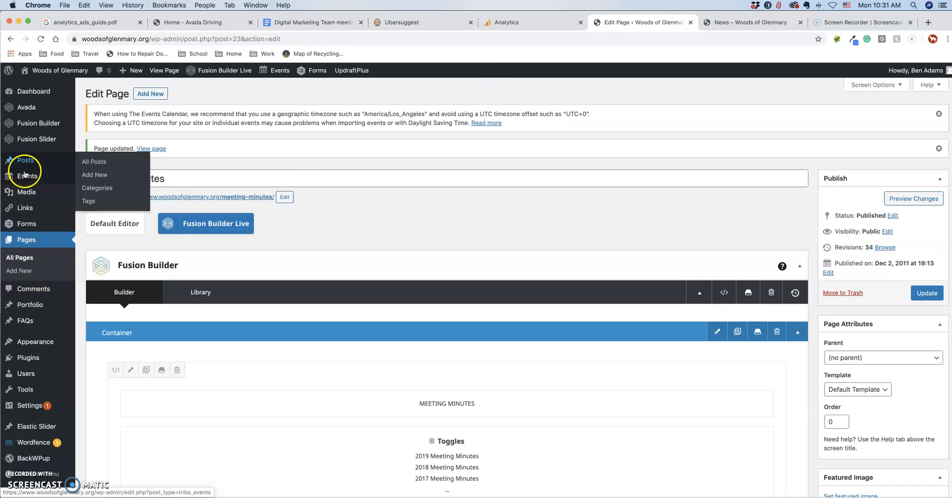
click(30, 258)
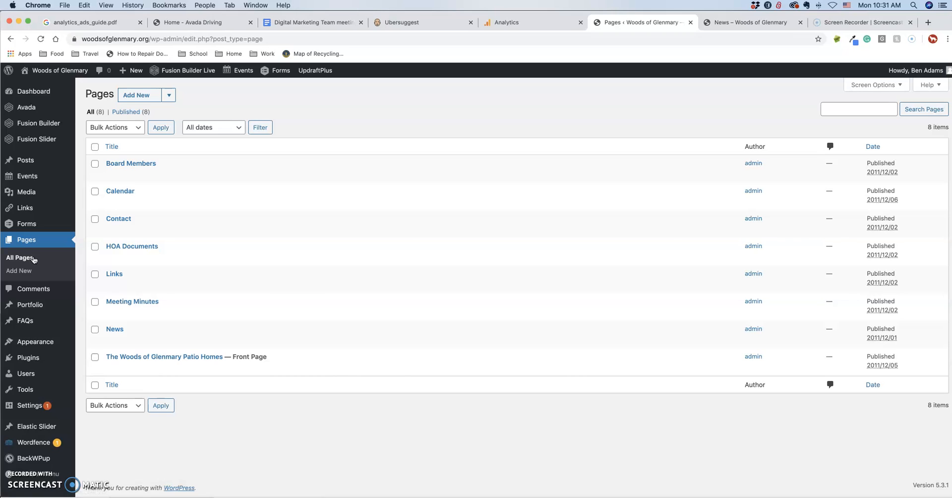
click(111, 341)
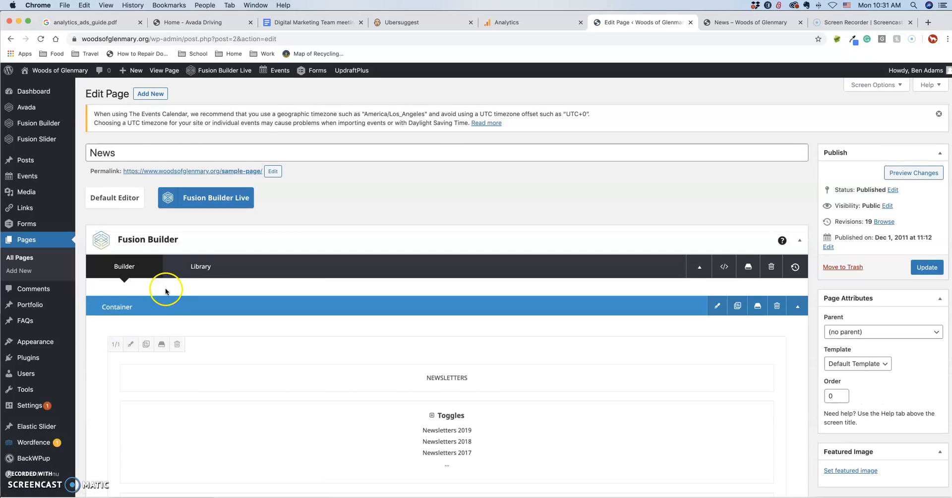
scroll(165, 288, down, 5)
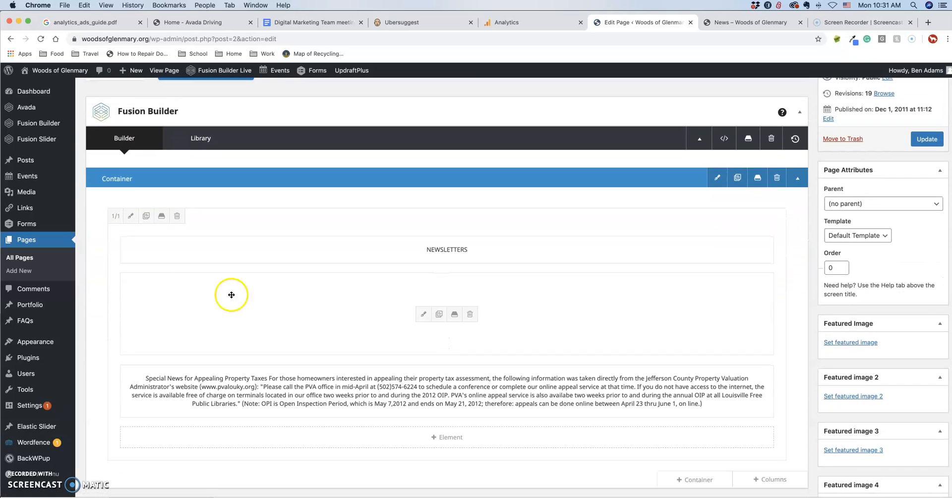
click(423, 314)
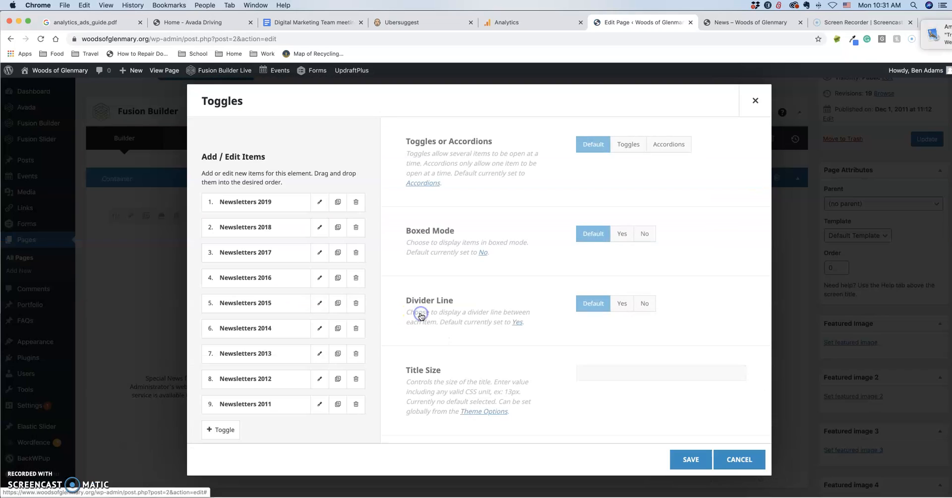
click(319, 201)
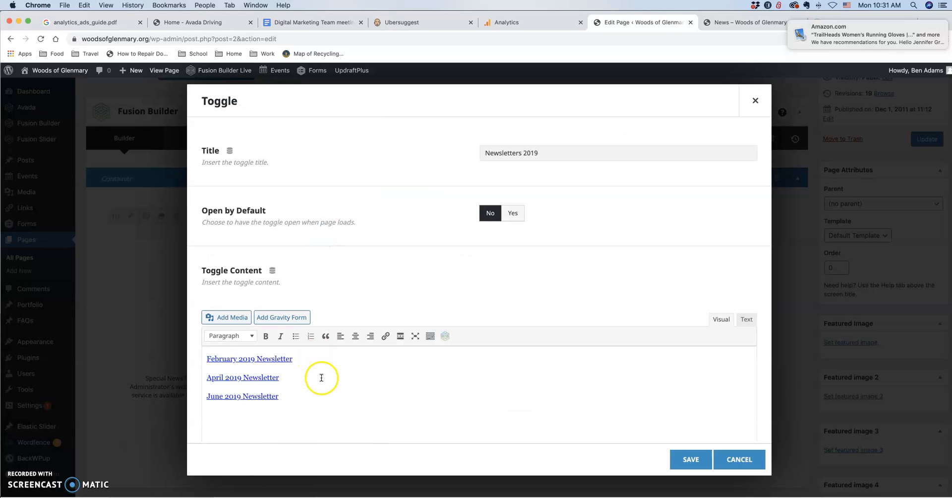
Try adding a linked "December 2019 Newsletter" line below the June 2019 Newsletter entry, and remove the line again
triple_click(304, 395)
click(305, 395)
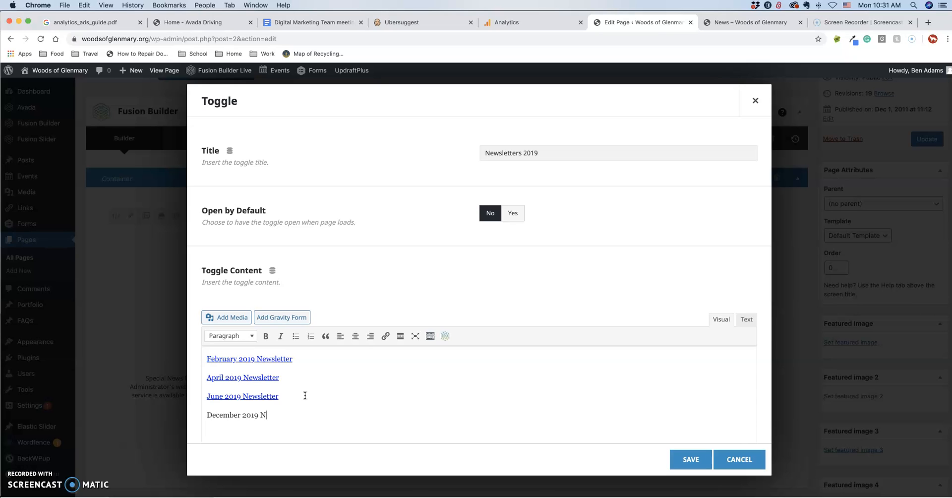
drag(304, 412, 180, 415)
click(385, 336)
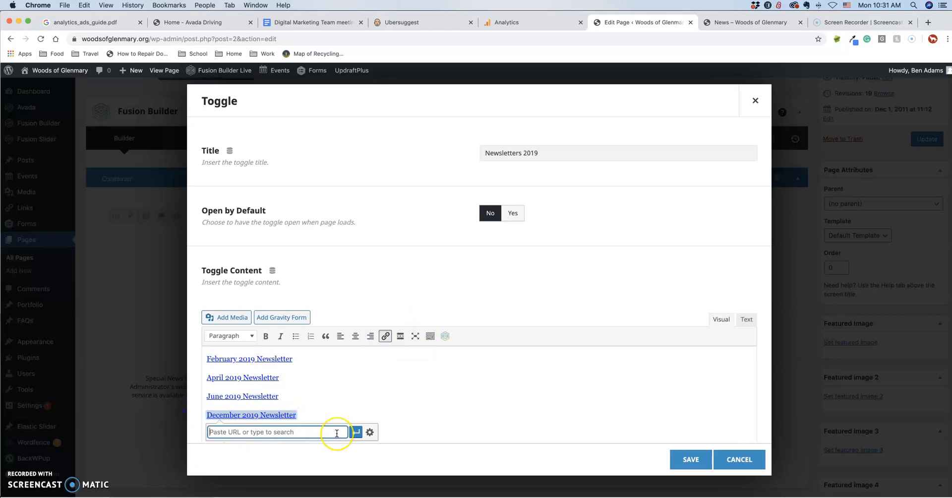
click(354, 433)
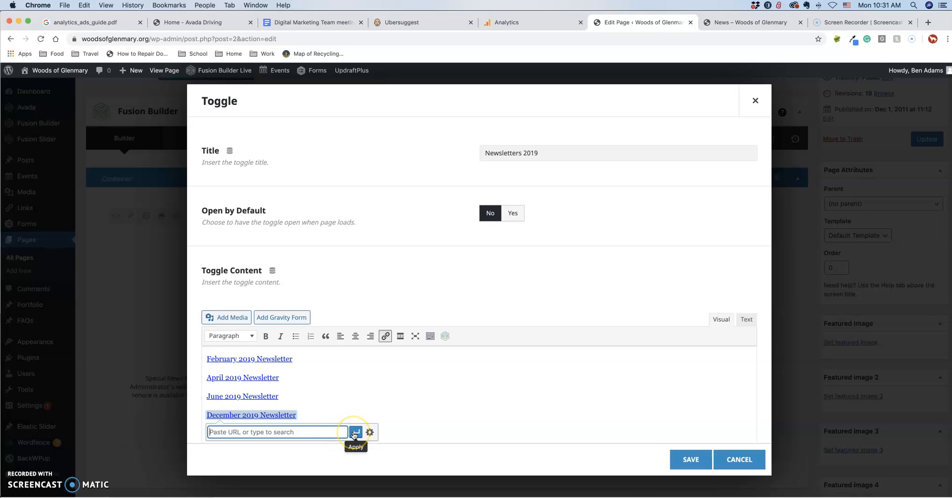
click(477, 405)
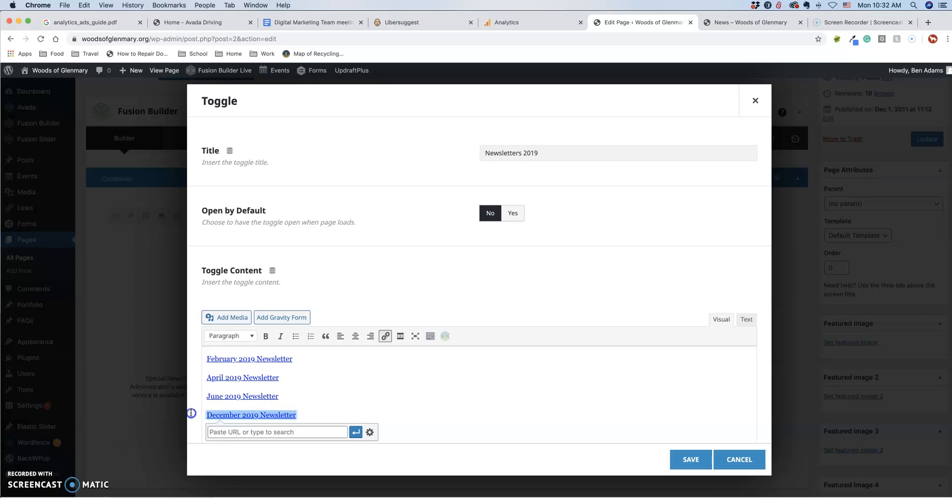
key(BackSpace)
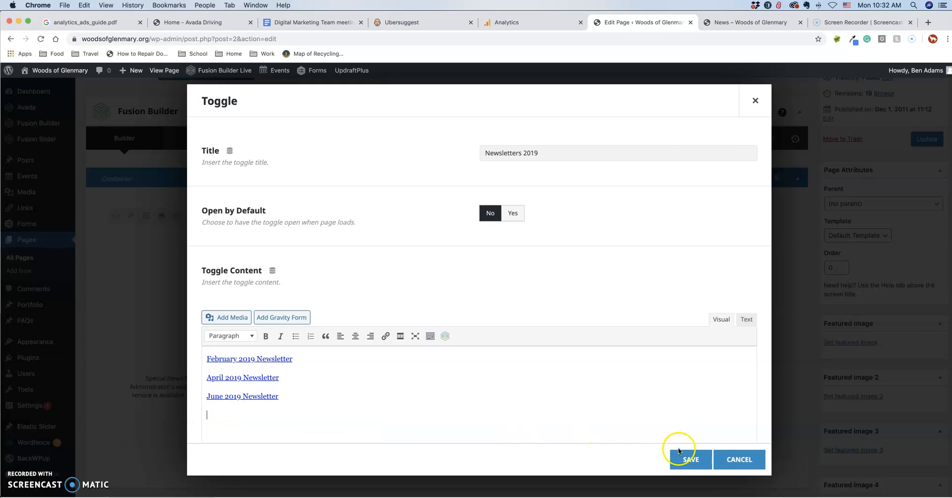
Save the Newsletters 2019 item and its Toggles element, and update the News page
click(688, 461)
click(689, 461)
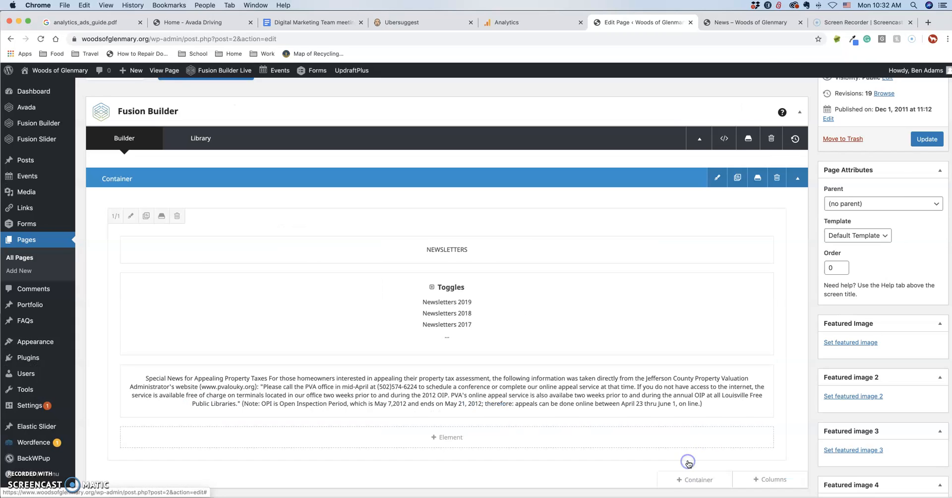
click(925, 139)
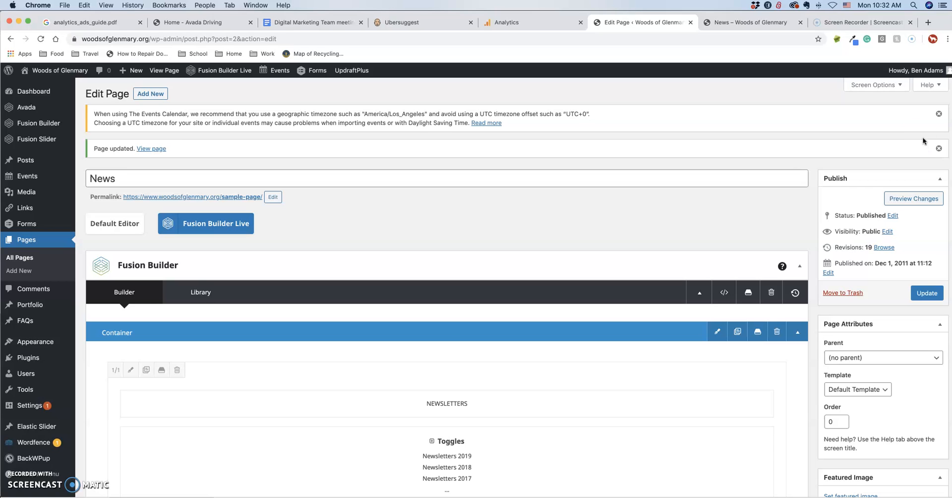
View the live Calendar page for December 2019 and examine the Monthly BOD Meeting event on December 20
click(724, 23)
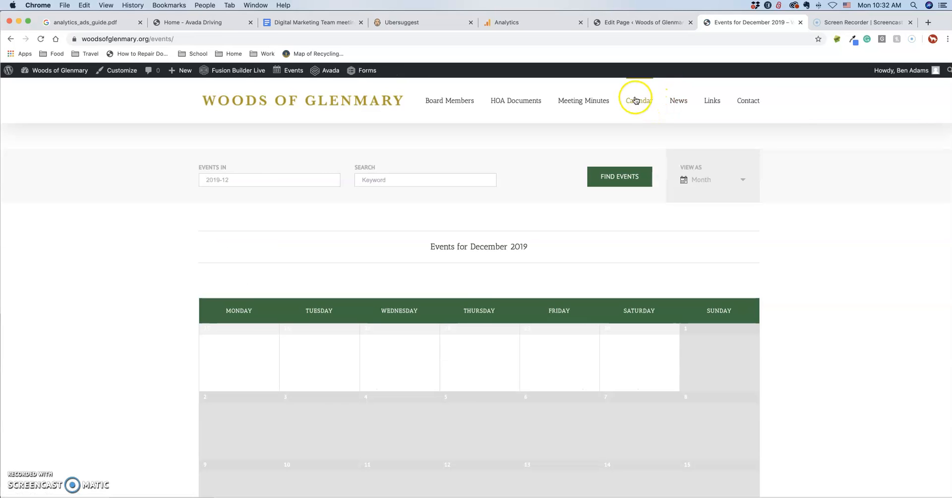
scroll(464, 216, down, 2)
scroll(464, 218, down, 3)
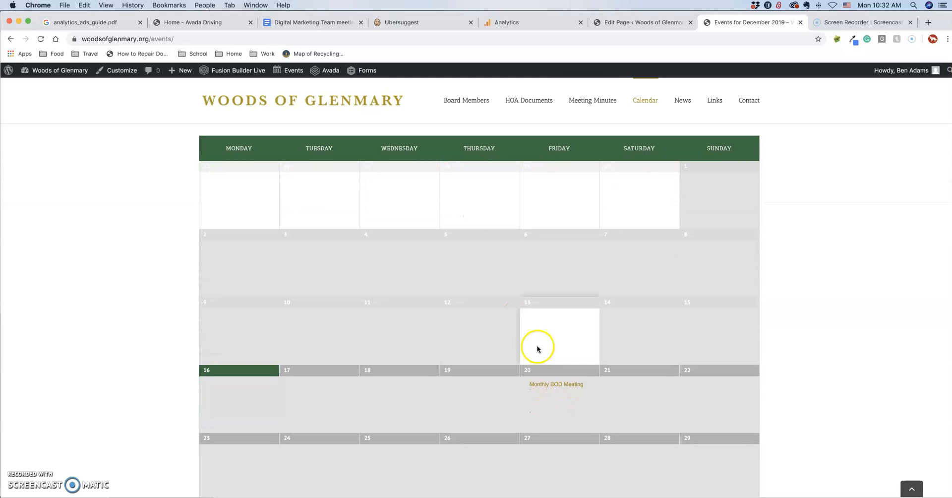
mouse_move(549, 385)
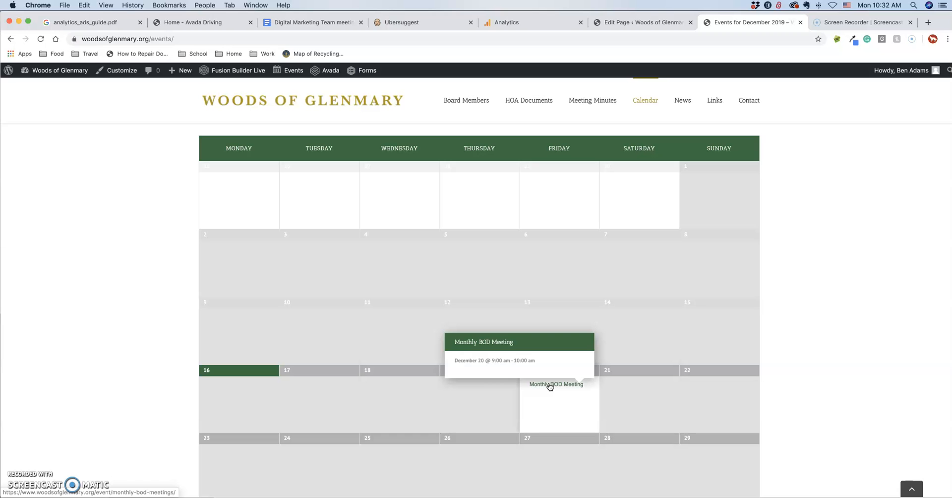
View the site's live home page and examine its meeting dates and neighborhood events list
click(295, 103)
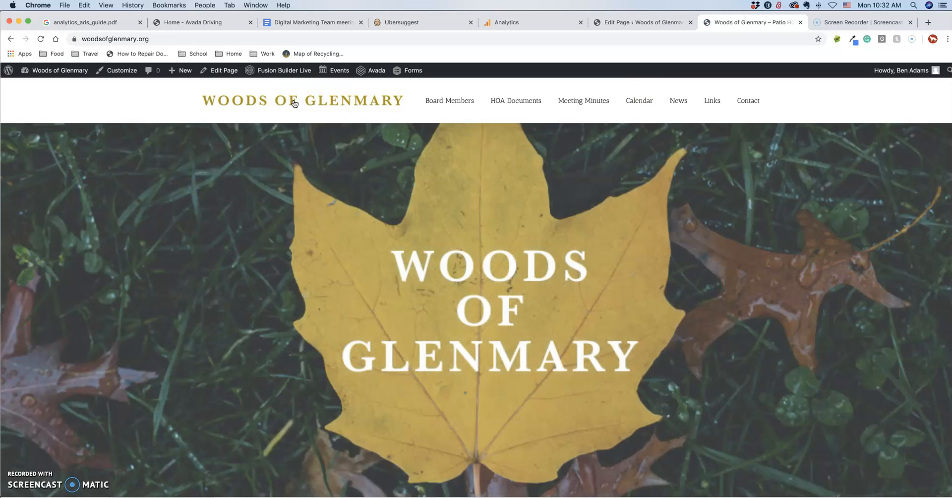
scroll(434, 237, down, 6)
scroll(434, 237, down, 3)
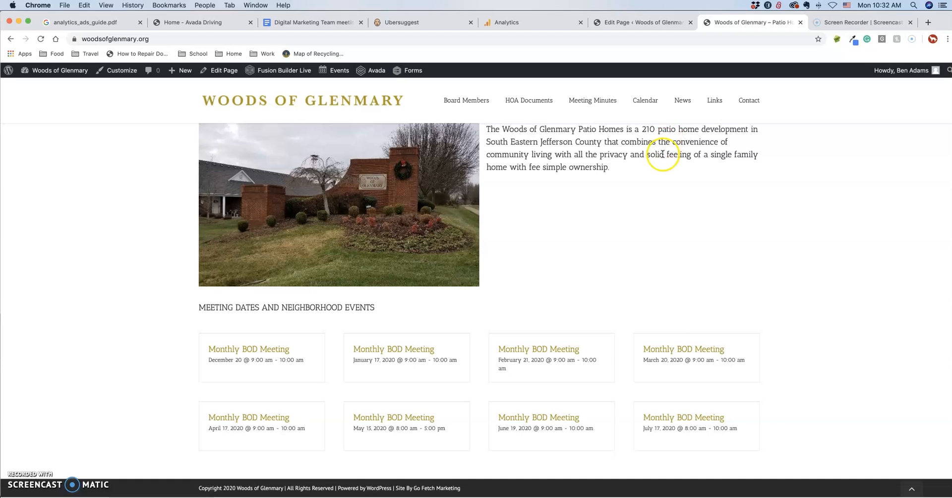
Start a new calendar event from the site's dashboard and title it "Test Event"
mouse_move(45, 71)
click(38, 87)
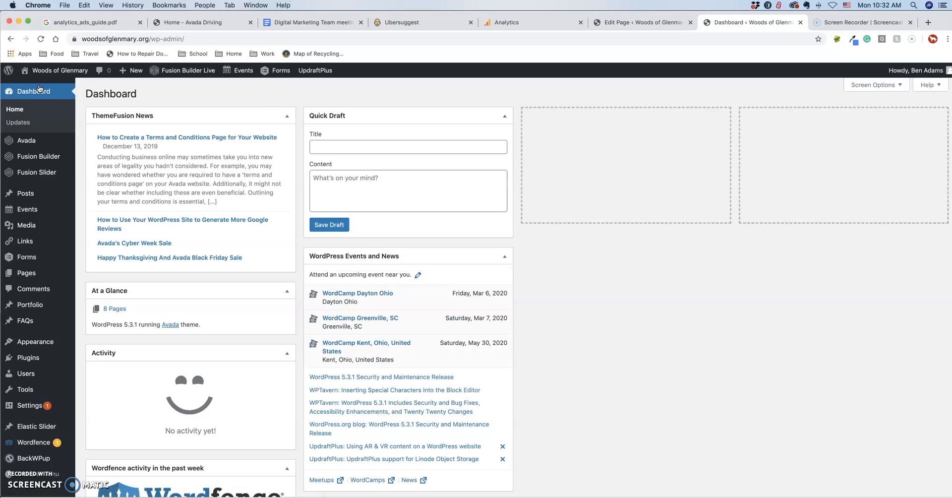
mouse_move(23, 208)
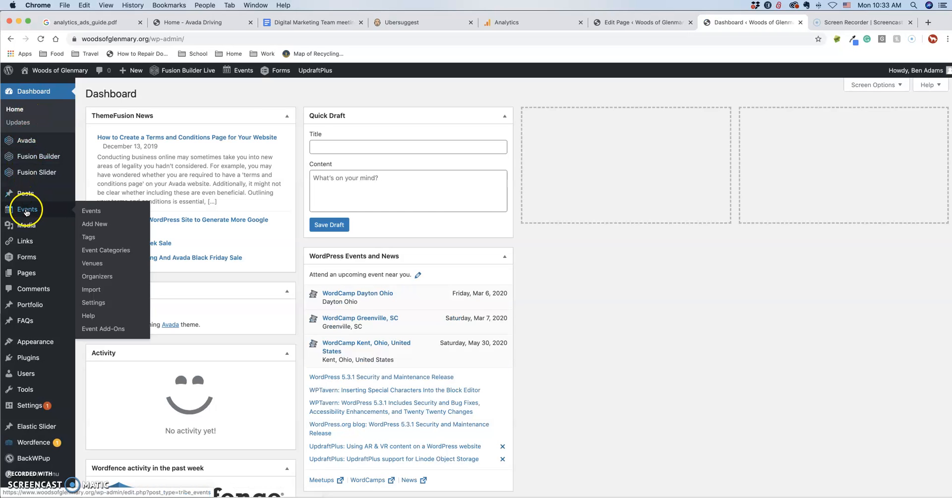
click(88, 224)
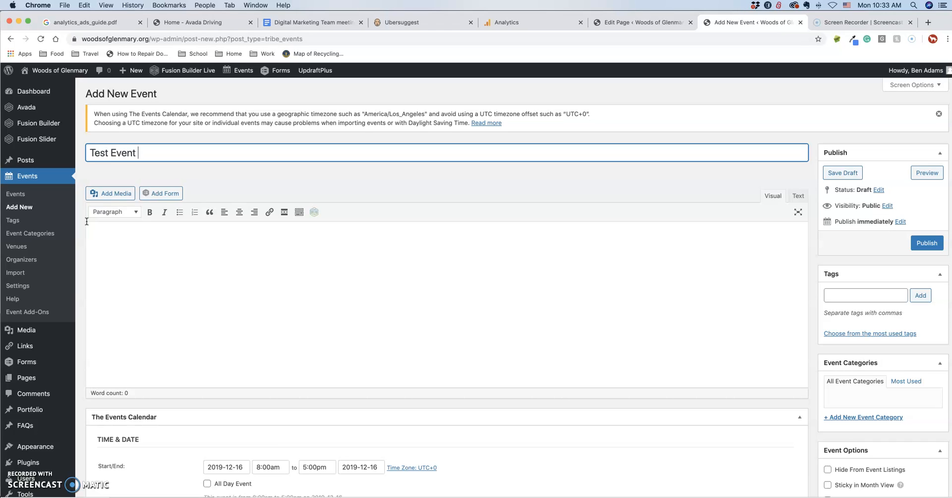
Set the event's start and end date to December 18, 2019
scroll(86, 221, down, 5)
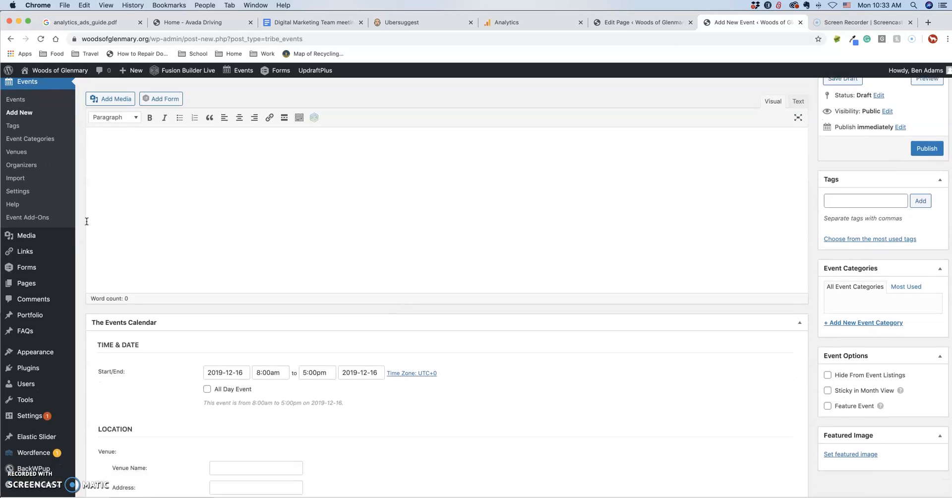
click(223, 344)
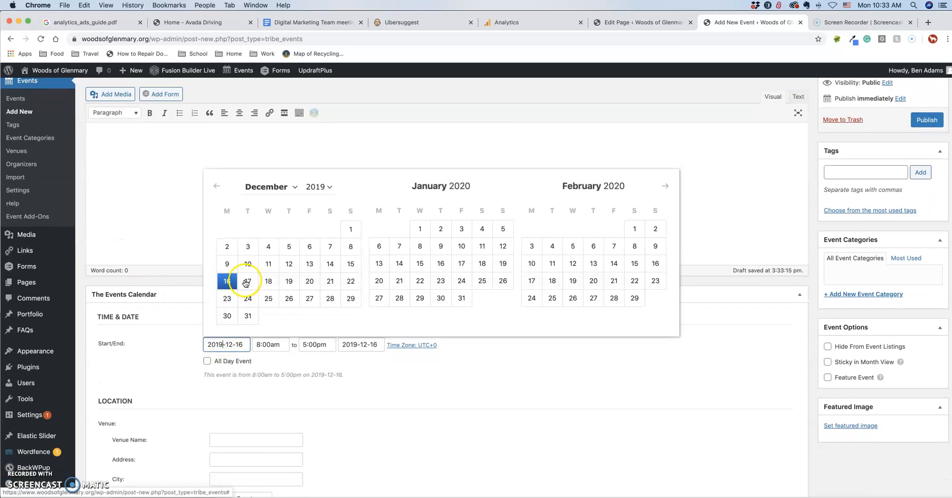
click(268, 282)
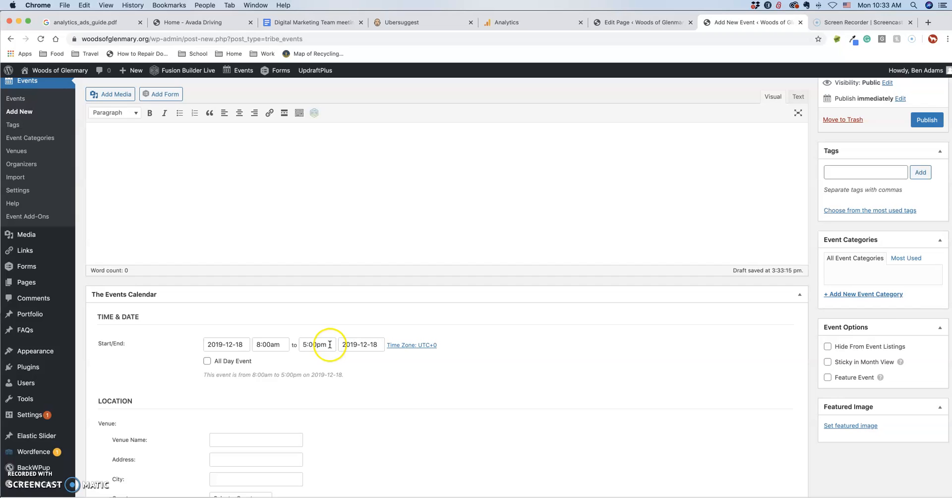
Enter "Club House" as the event's venue name and review the remaining organizer, website and cost fields
scroll(298, 350, down, 3)
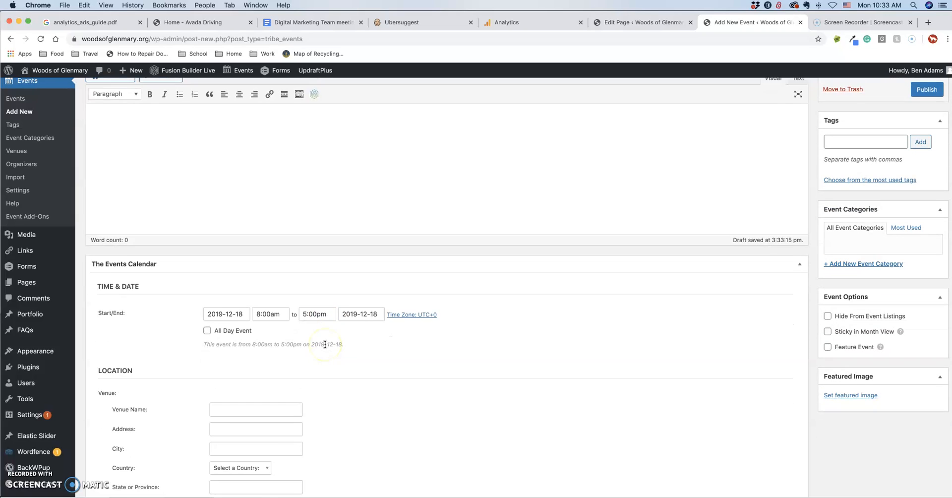
click(267, 355)
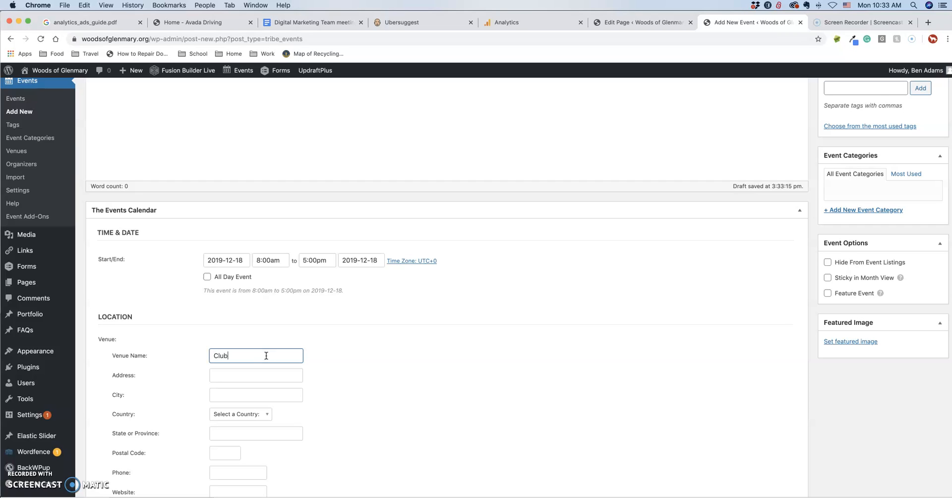
scroll(266, 356, down, 3)
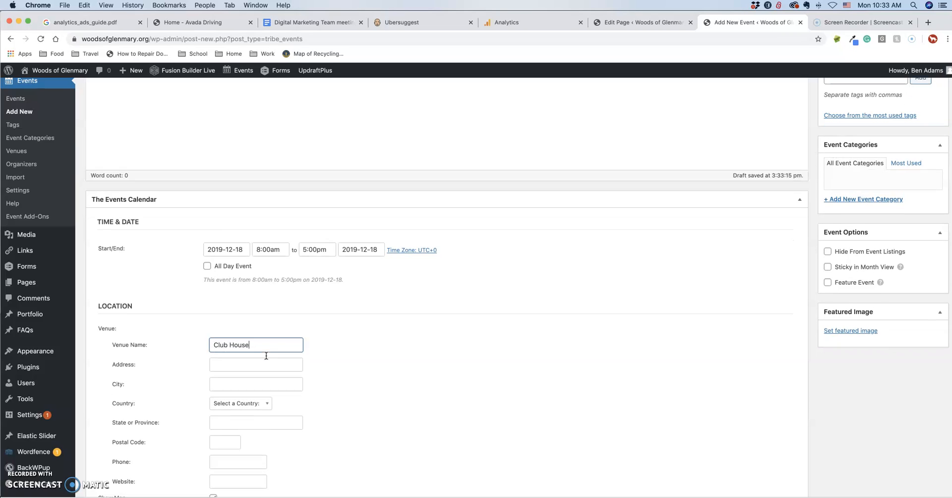
scroll(158, 360, down, 3)
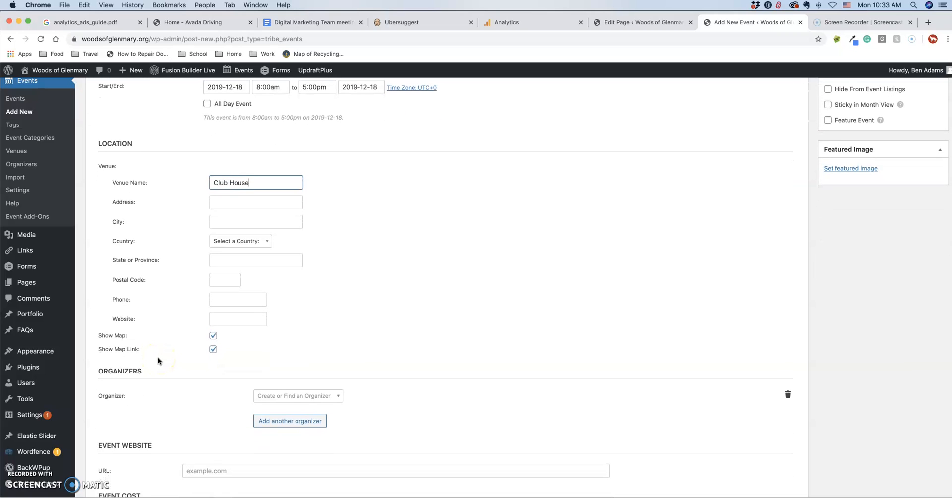
scroll(157, 360, down, 3)
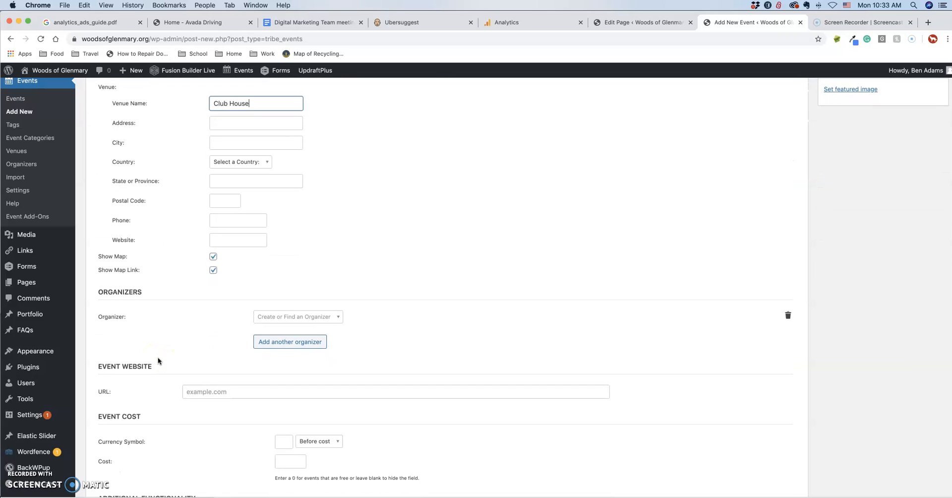
scroll(158, 361, down, 2)
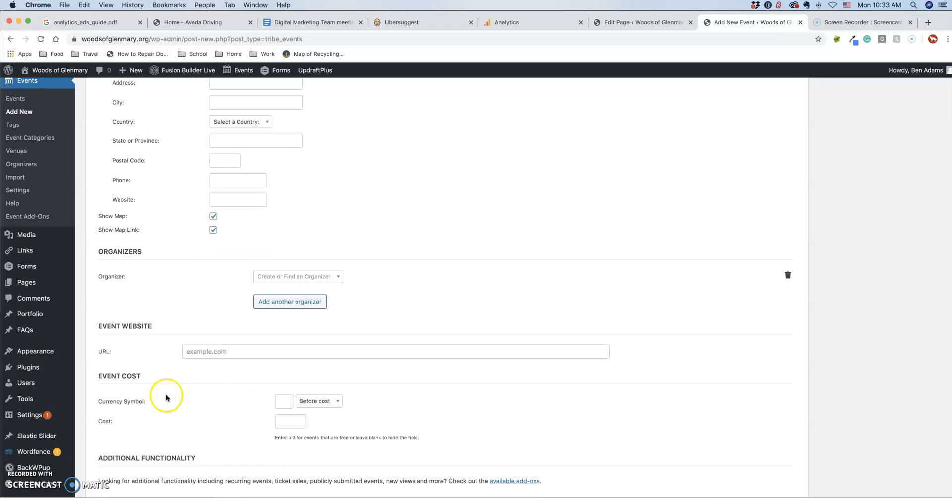
scroll(176, 400, down, 5)
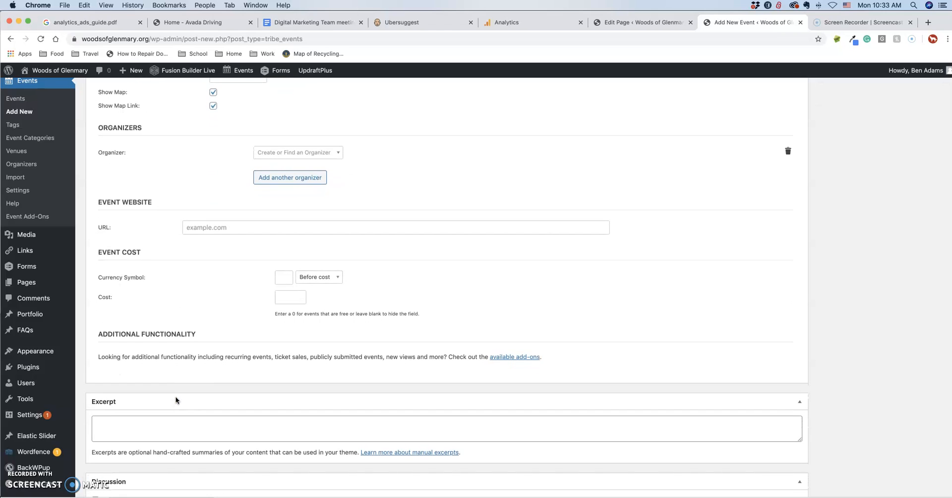
scroll(176, 400, down, 1)
Enter the description "This is a test event for the calendar!" for the event and publish it
scroll(176, 400, up, 15)
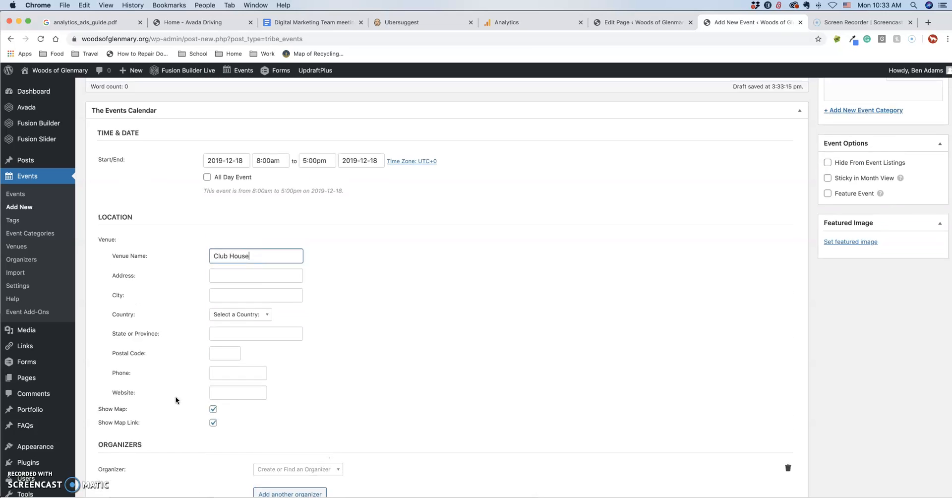
scroll(176, 399, up, 5)
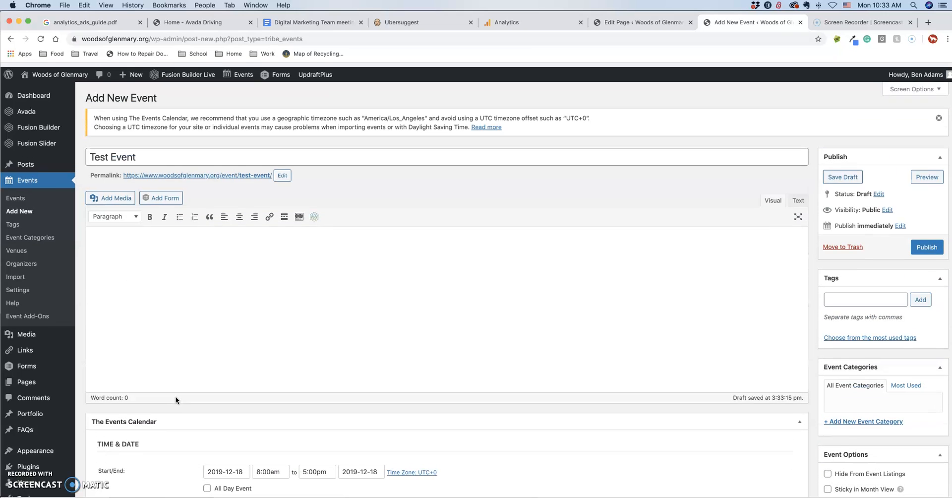
click(137, 231)
text(This is a test event for the c)
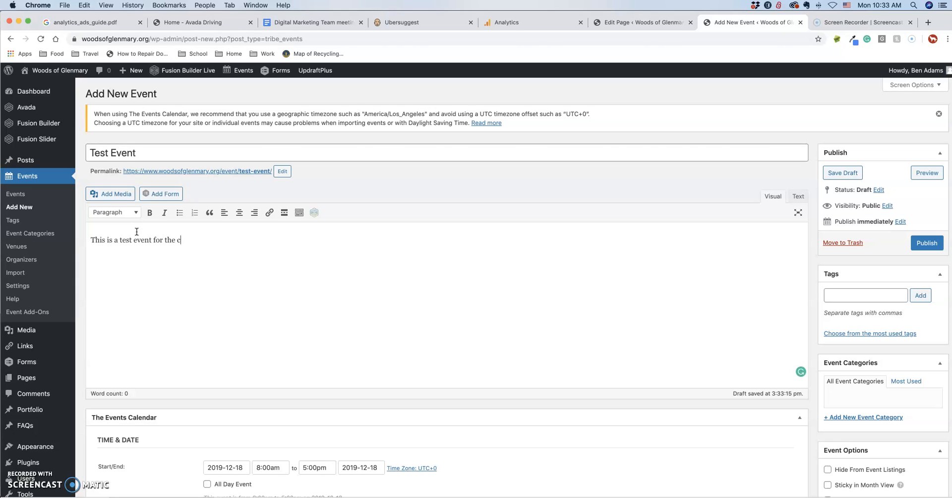
text(alendar!)
click(928, 244)
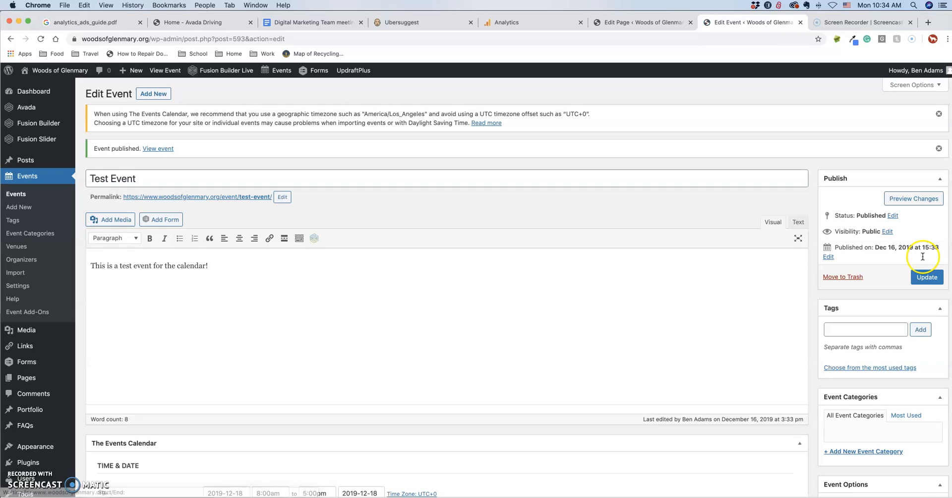
View the published Test Event page, and open the event again from the home page's list of meeting dates and events
click(159, 149)
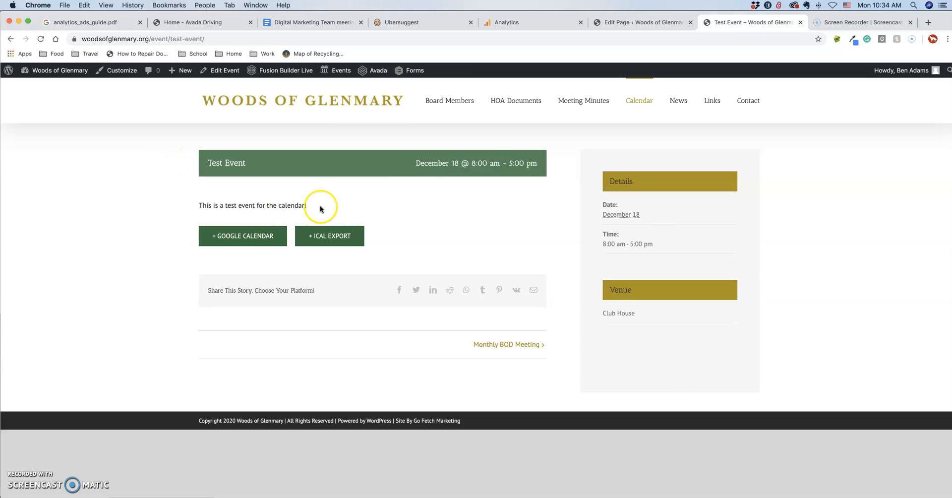
click(323, 104)
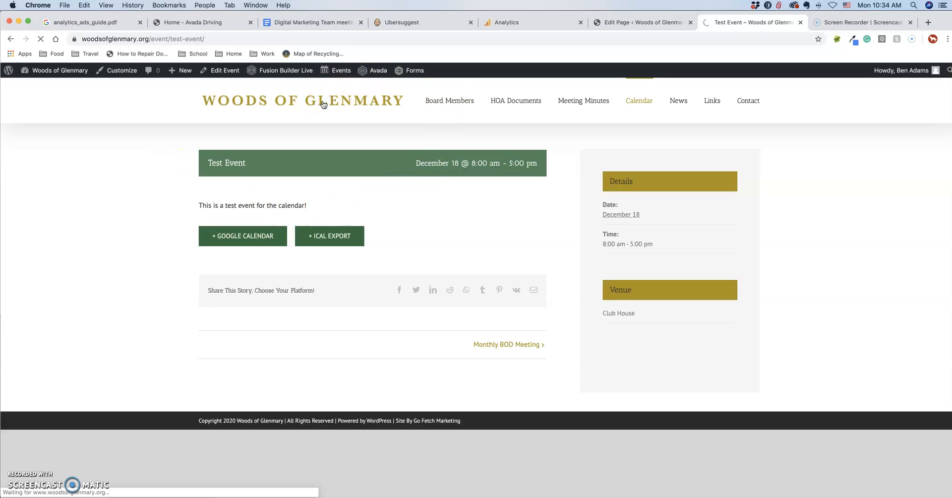
scroll(323, 229, down, 7)
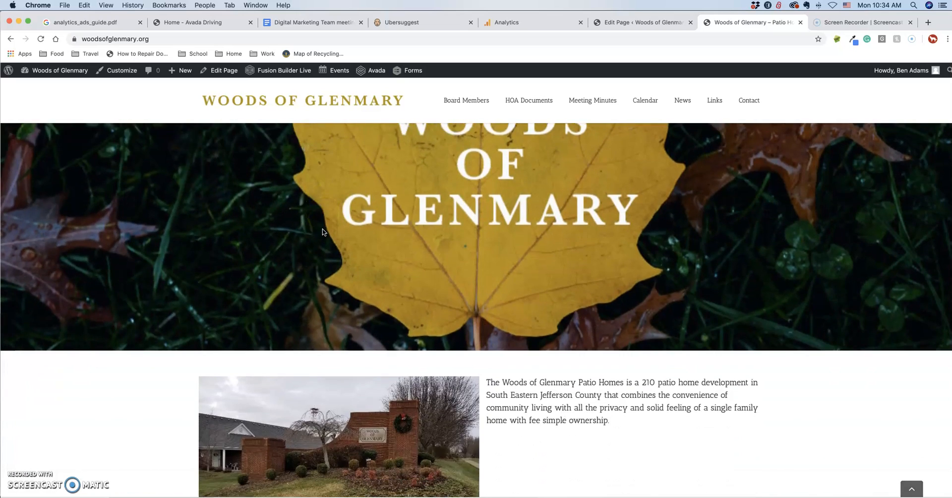
scroll(322, 232, down, 2)
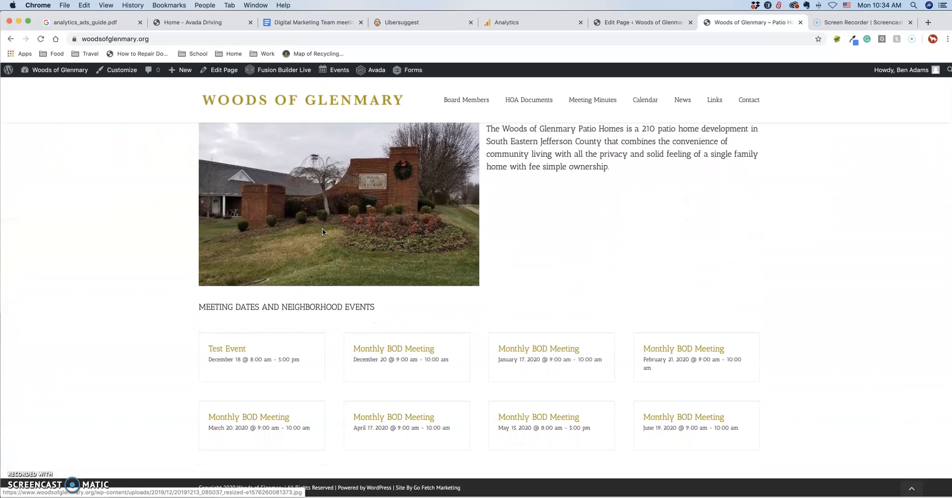
click(227, 351)
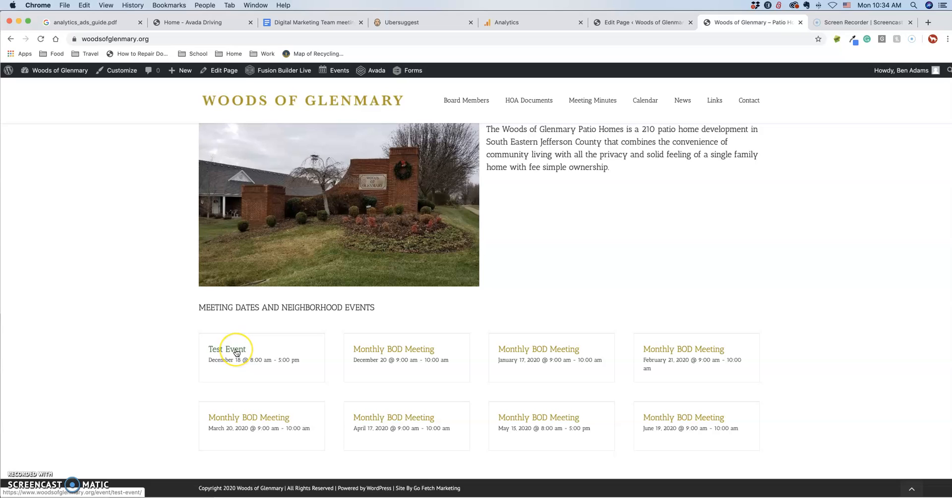
click(237, 351)
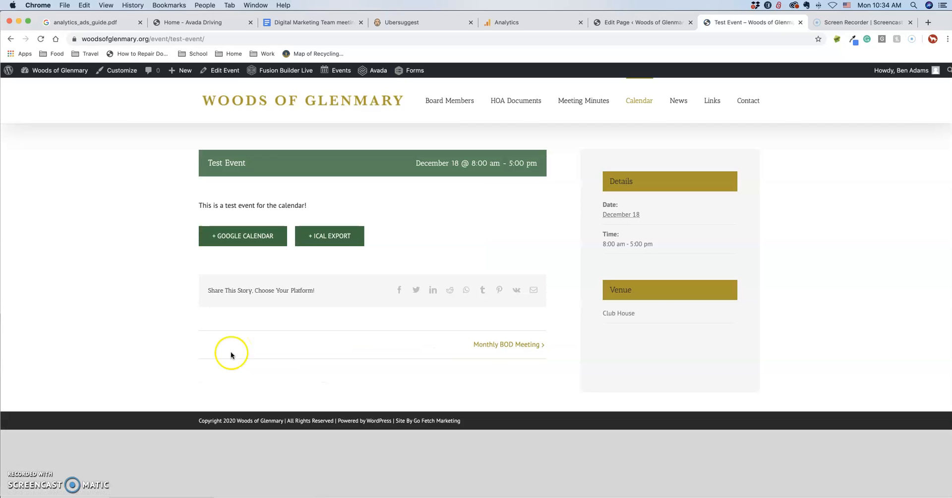
View the live Calendar page for December 2019 and open Test Event on December 18
click(642, 101)
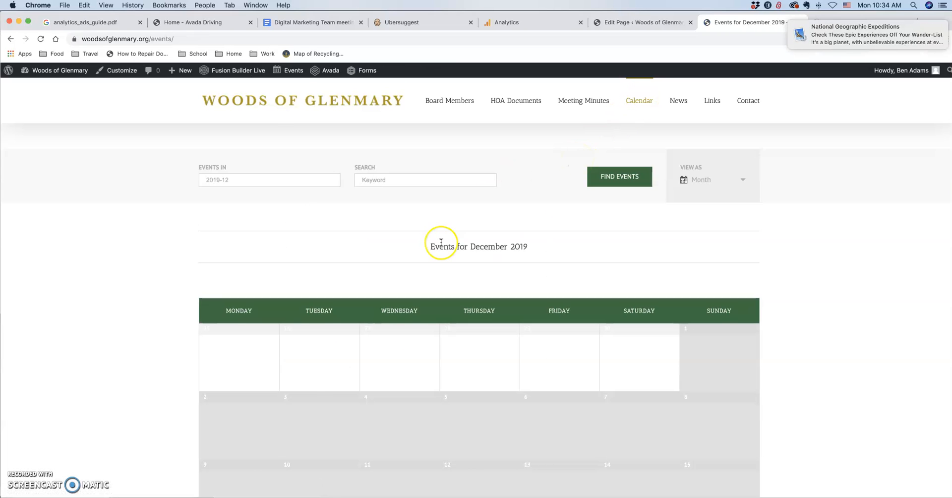
scroll(441, 242, down, 3)
scroll(441, 242, down, 2)
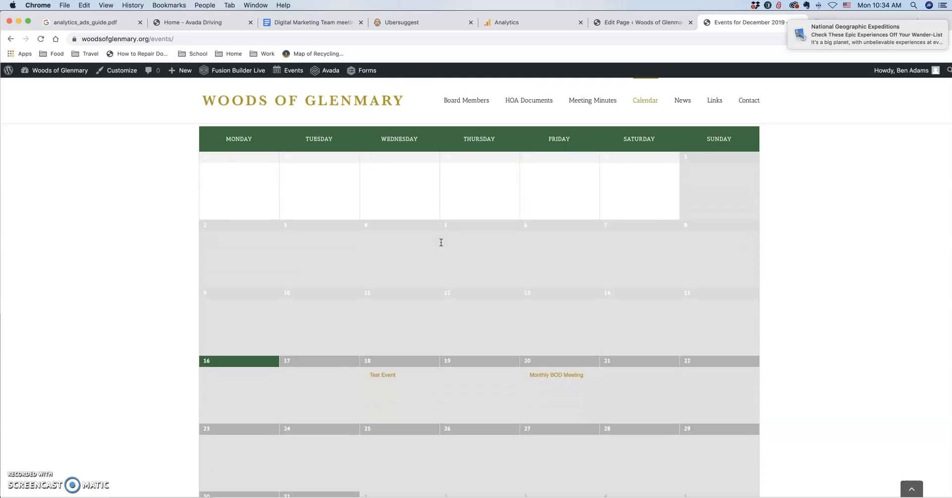
click(382, 365)
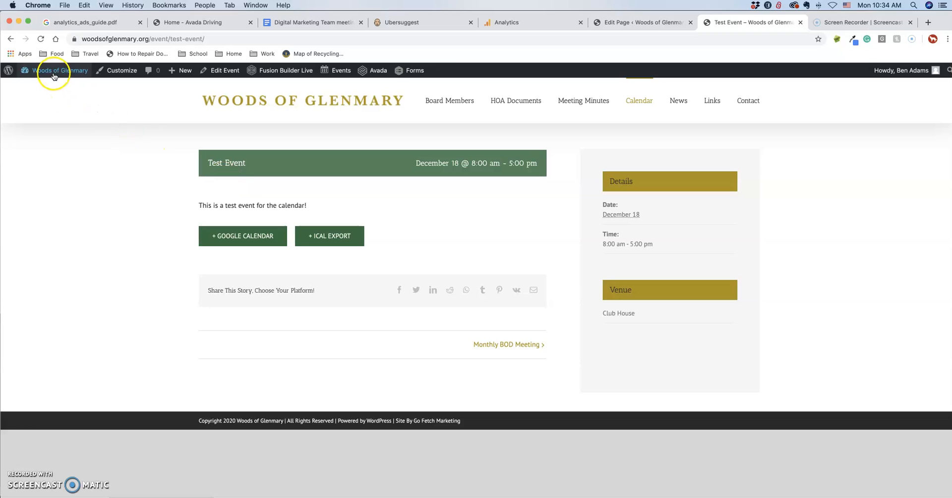
Go back to the dashboard's list of events and move Test Event to the trash
mouse_move(54, 70)
click(41, 88)
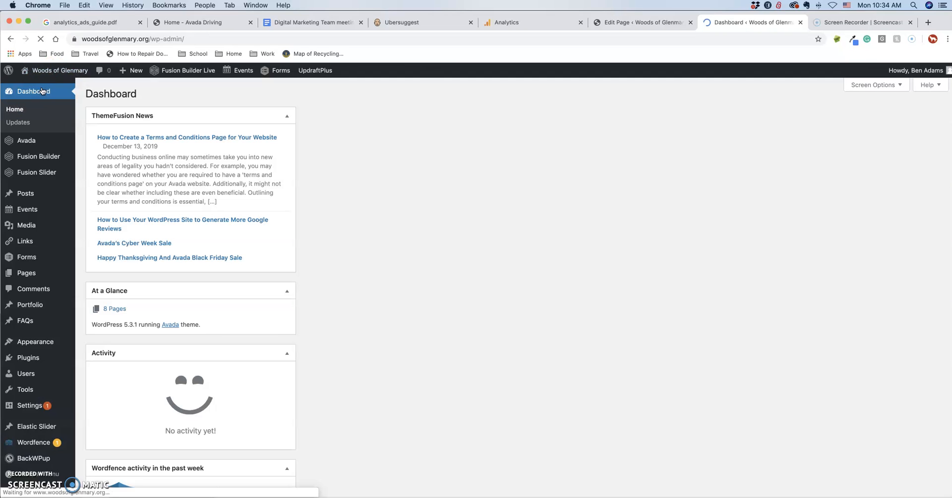
mouse_move(22, 208)
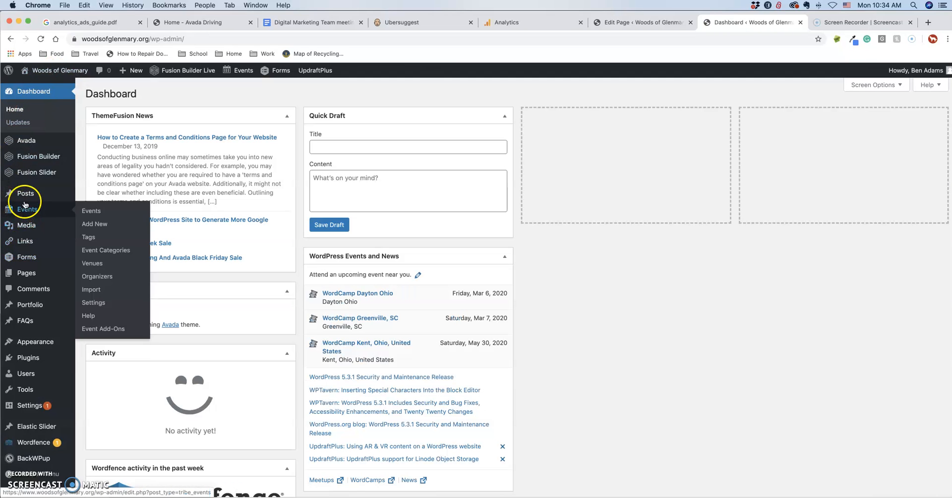
click(98, 214)
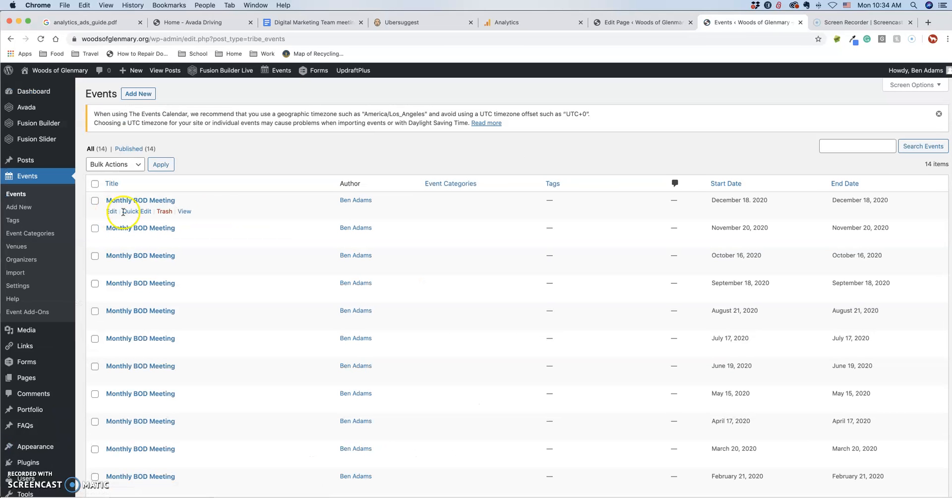
scroll(225, 213, down, 6)
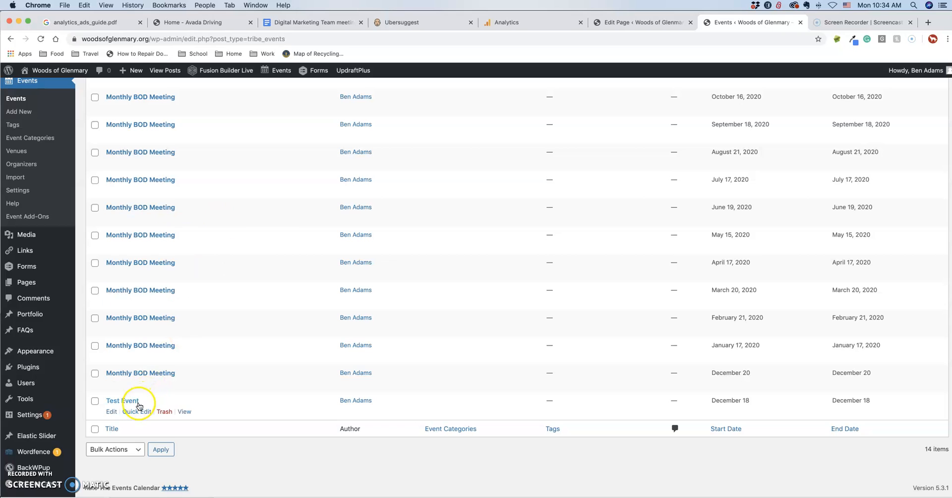
click(164, 412)
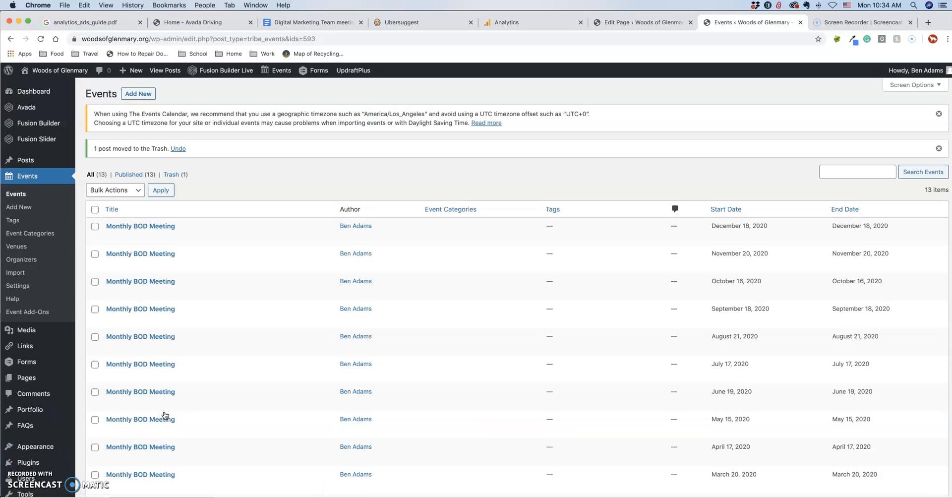
click(186, 349)
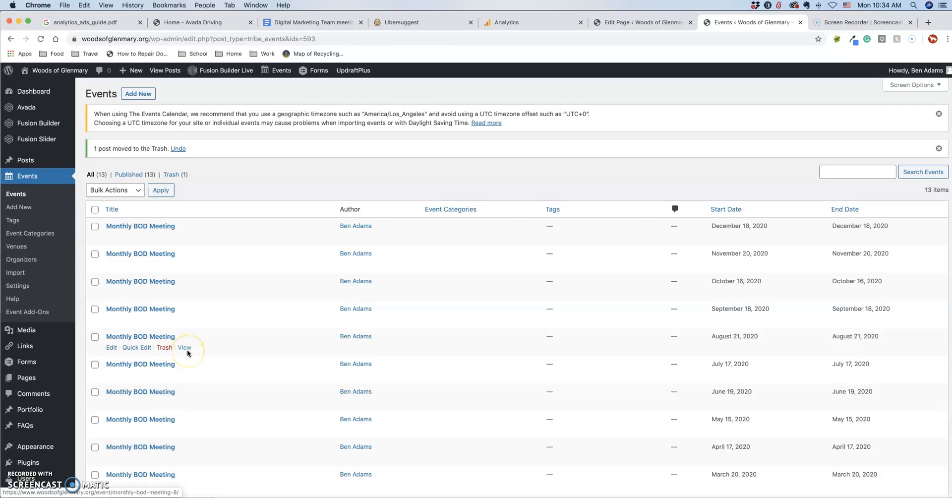